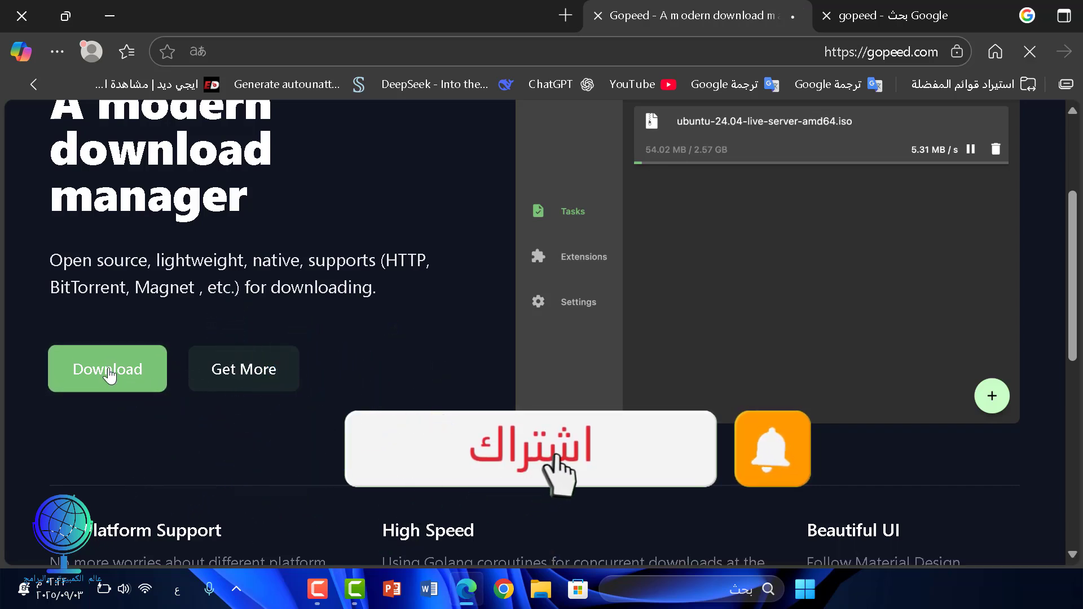
- Download Gopeed from its website and extract Gopeed-v1.8.0-windows-amd64.zip into its own folder on the desktop
{"action": "left_click", "coordinate": [109, 374]}
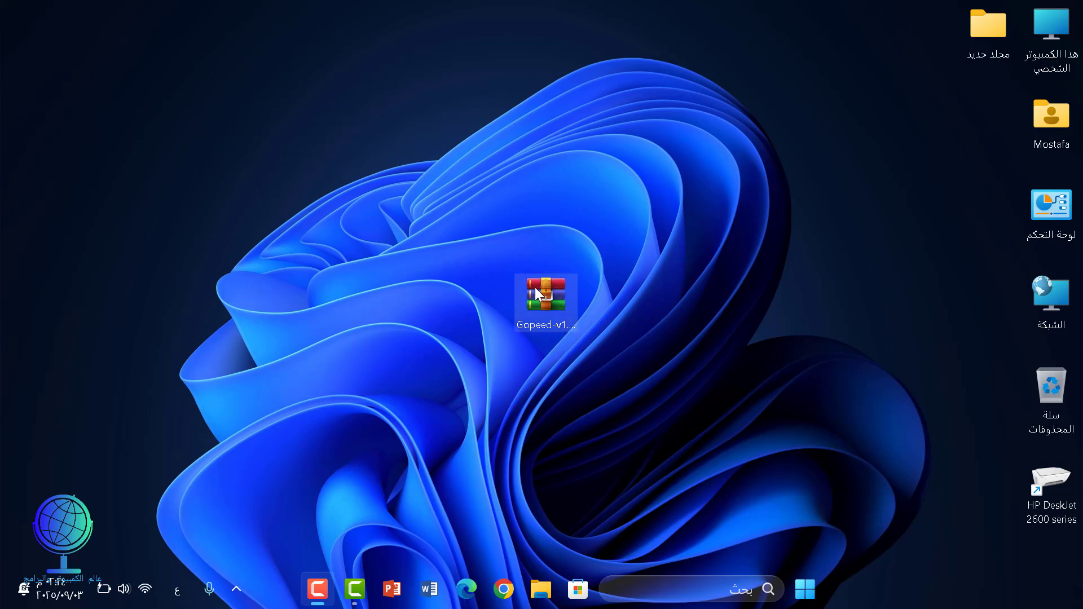
{"action": "left_click_drag", "start_coordinate": [536, 269], "coordinate": [532, 285]}
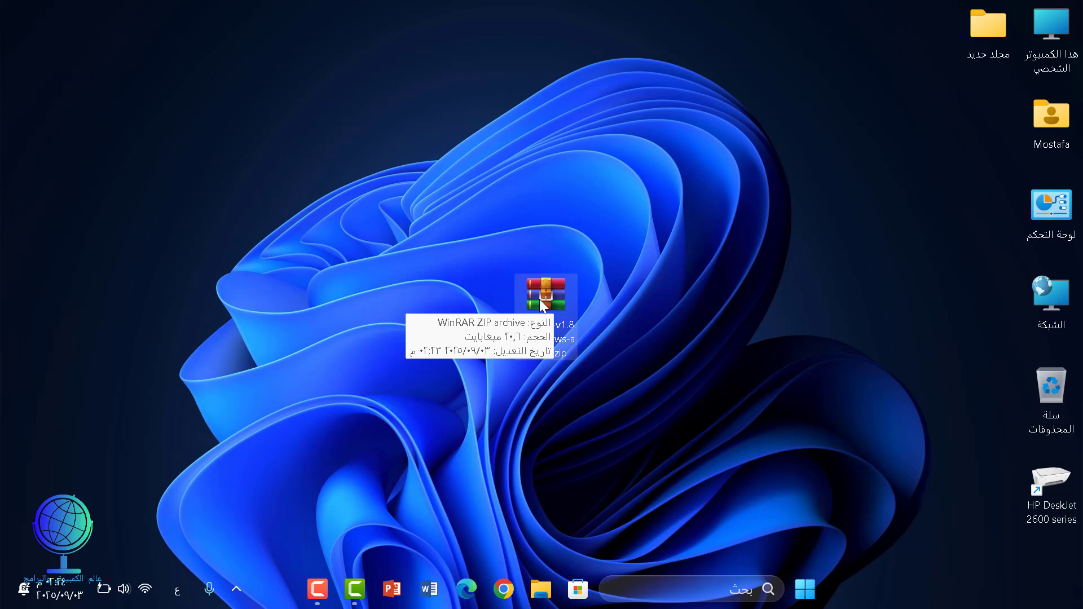
{"action": "right_click", "coordinate": [539, 299]}
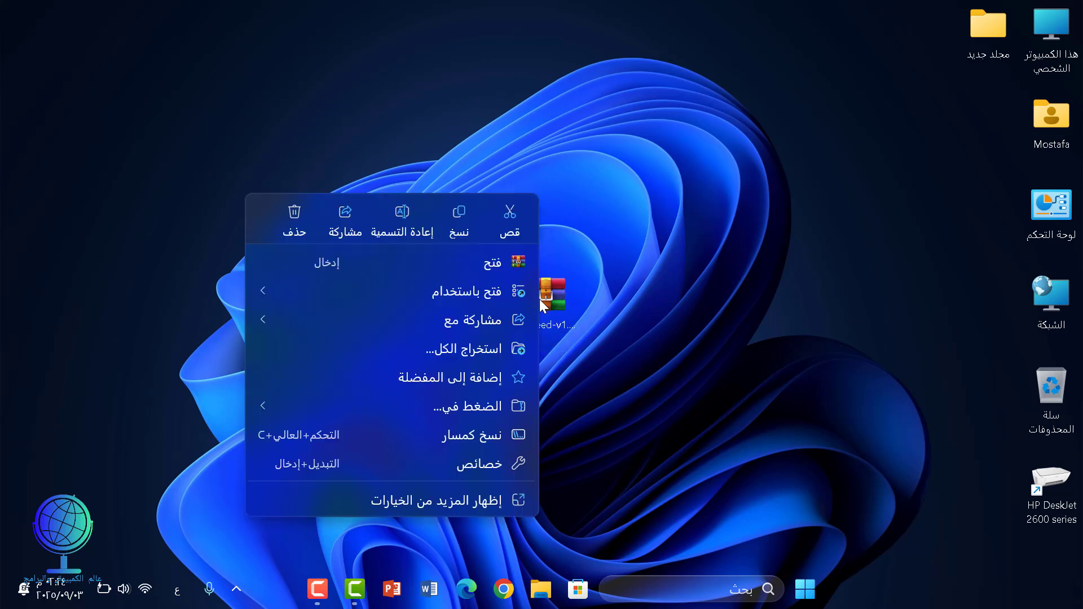
{"action": "left_click", "coordinate": [517, 266]}
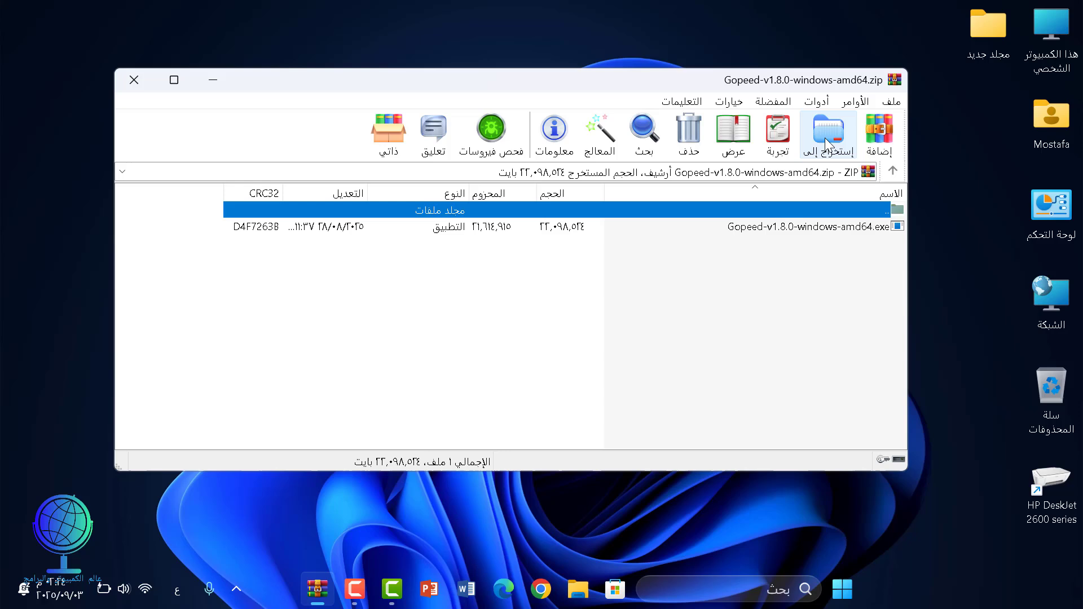
{"action": "left_click", "coordinate": [828, 146]}
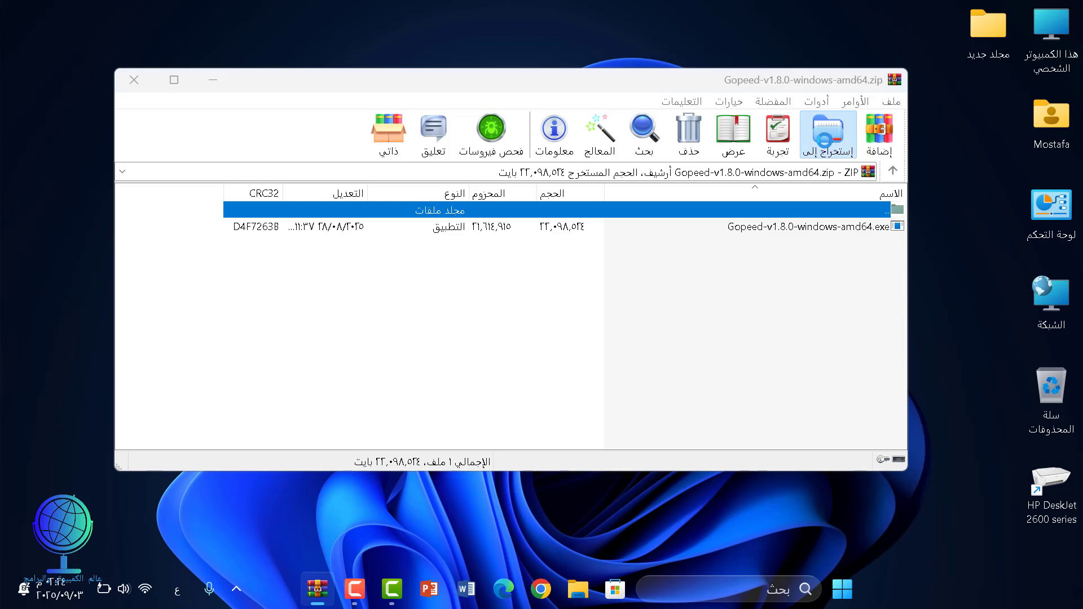
{"action": "left_click", "coordinate": [486, 454]}
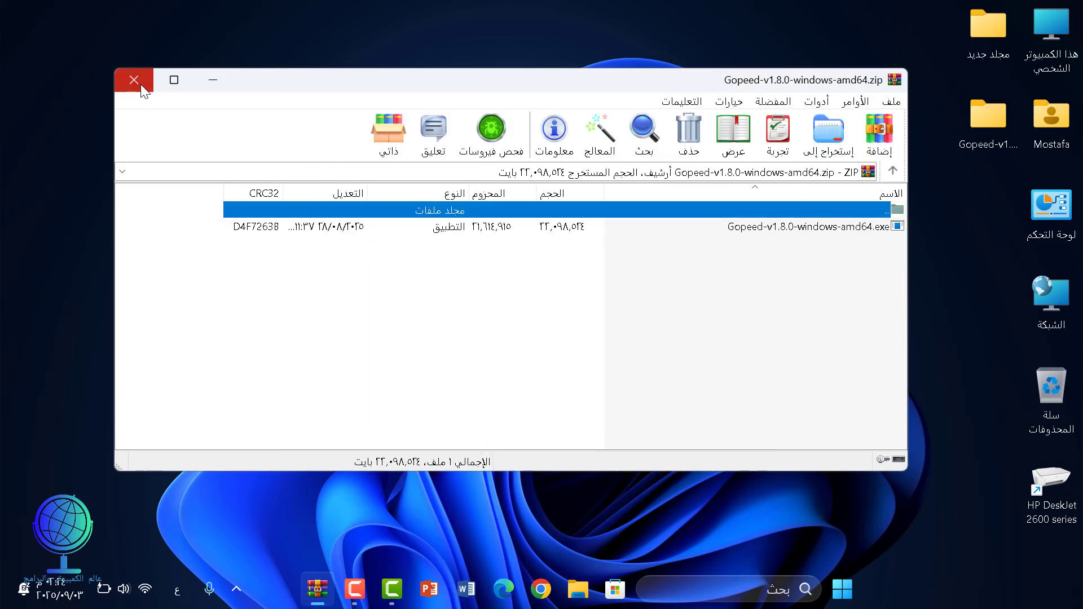
{"action": "left_click", "coordinate": [138, 81]}
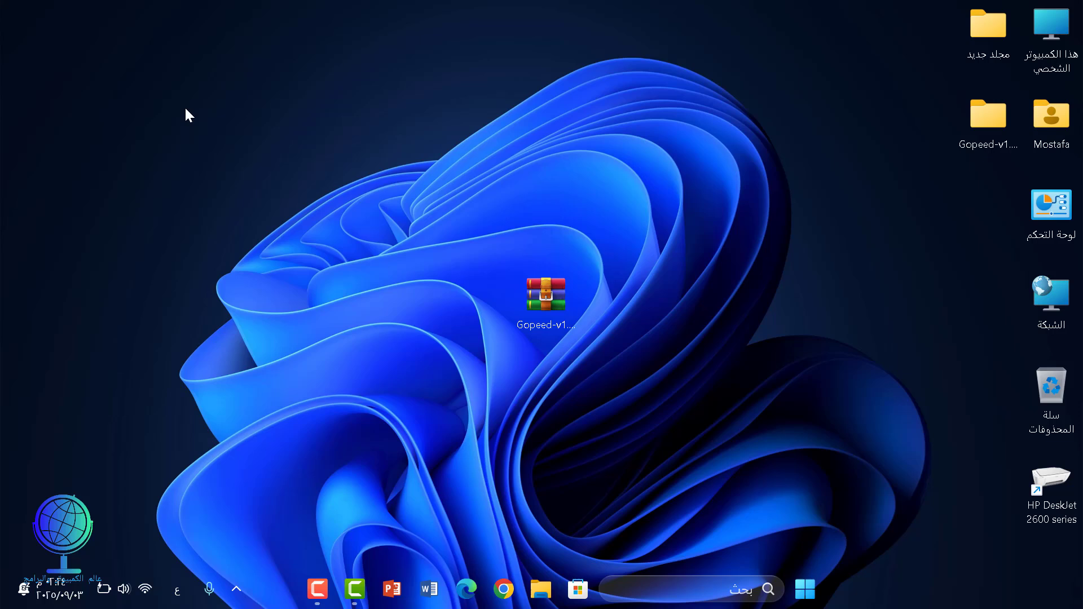
- Run Gopeed-v1.8.0-windows-amd64.exe from the extracted folder, close the folder, and accept English as the setup language
{"action": "double_click", "coordinate": [982, 124]}
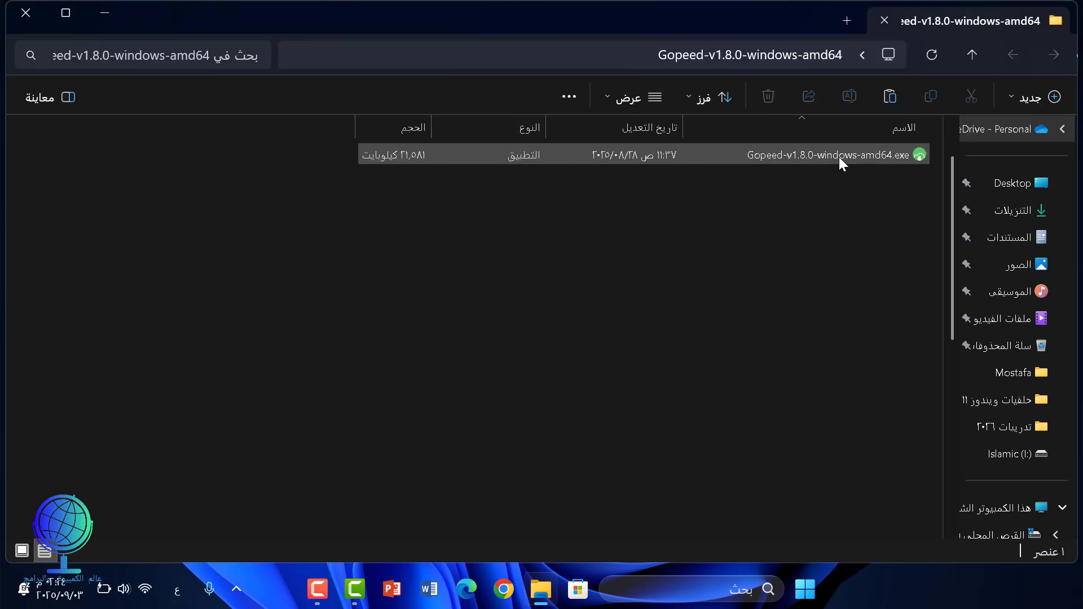
{"action": "left_click", "coordinate": [838, 153]}
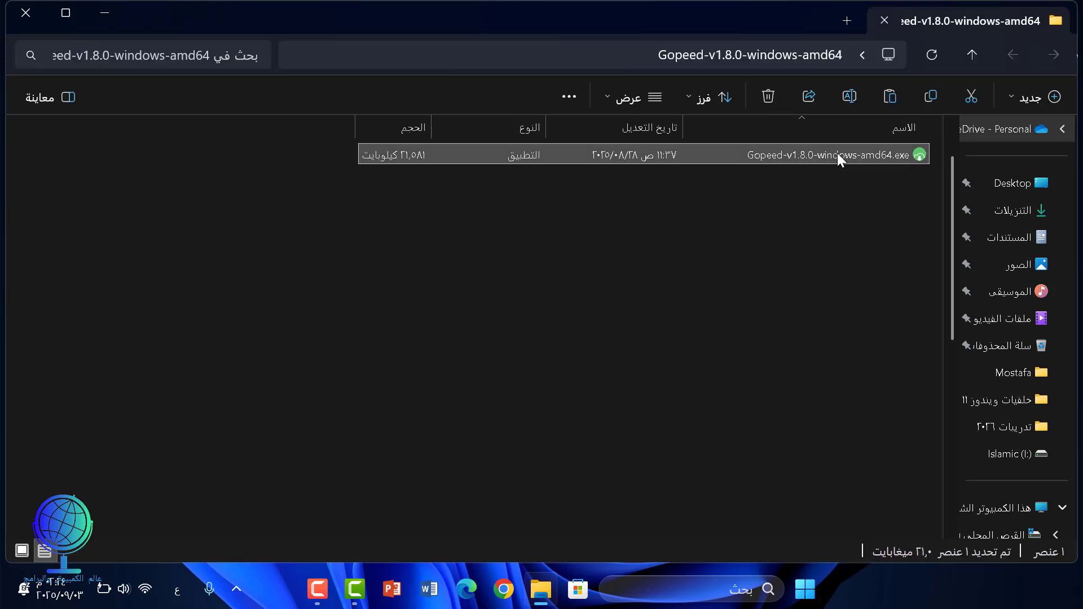
{"action": "double_click", "coordinate": [838, 154]}
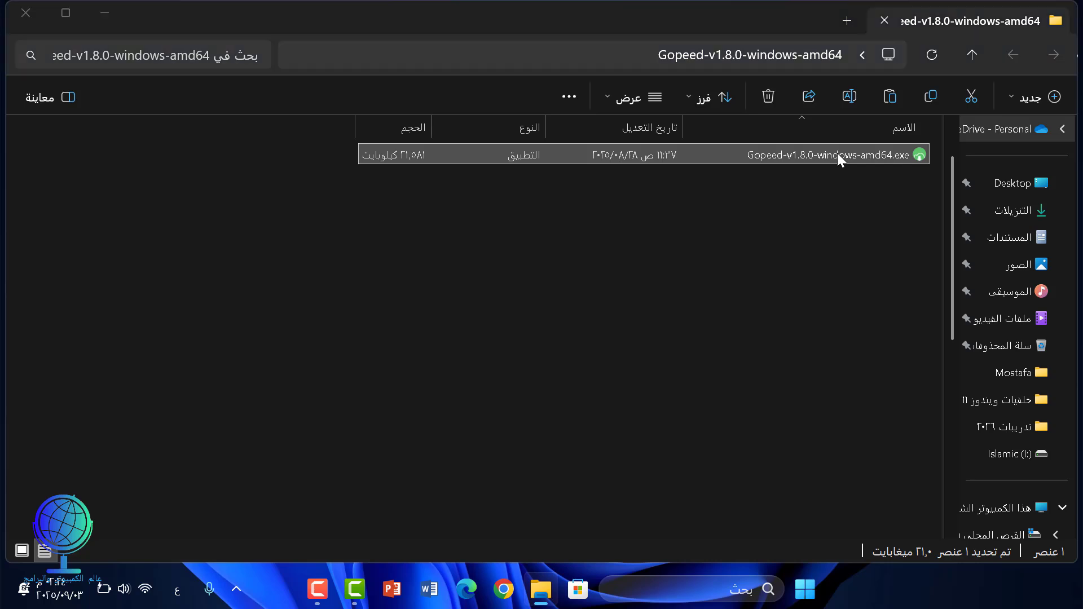
{"action": "left_click", "coordinate": [27, 18]}
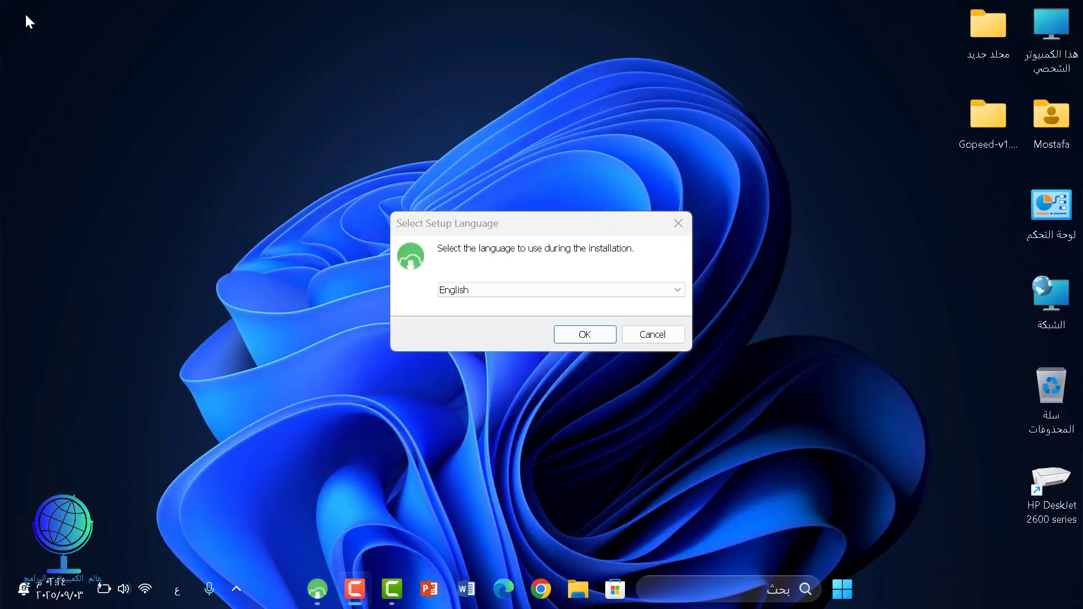
{"action": "left_click", "coordinate": [586, 335]}
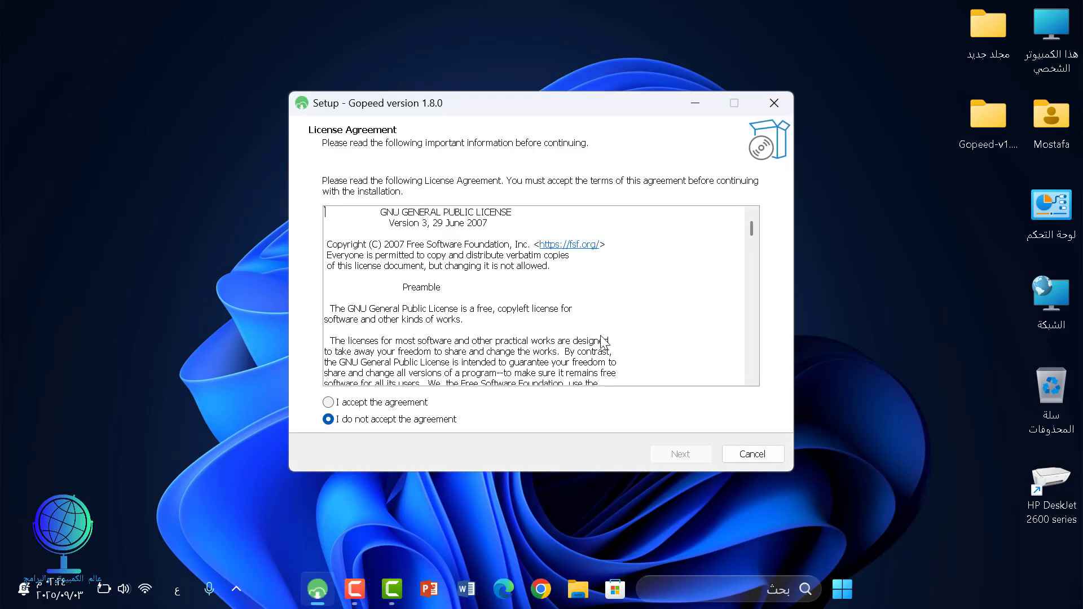
- Install Gopeed with the licence accepted, the default destination and a desktop shortcut, and finish setup with Launch Gopeed enabled
{"action": "left_click", "coordinate": [376, 403]}
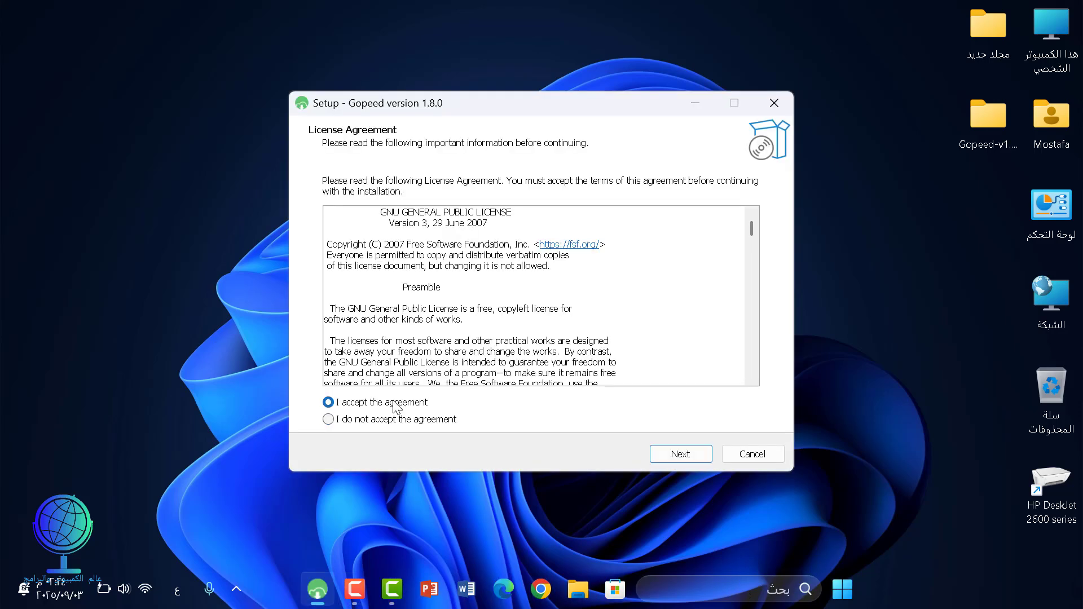
{"action": "left_click", "coordinate": [680, 456]}
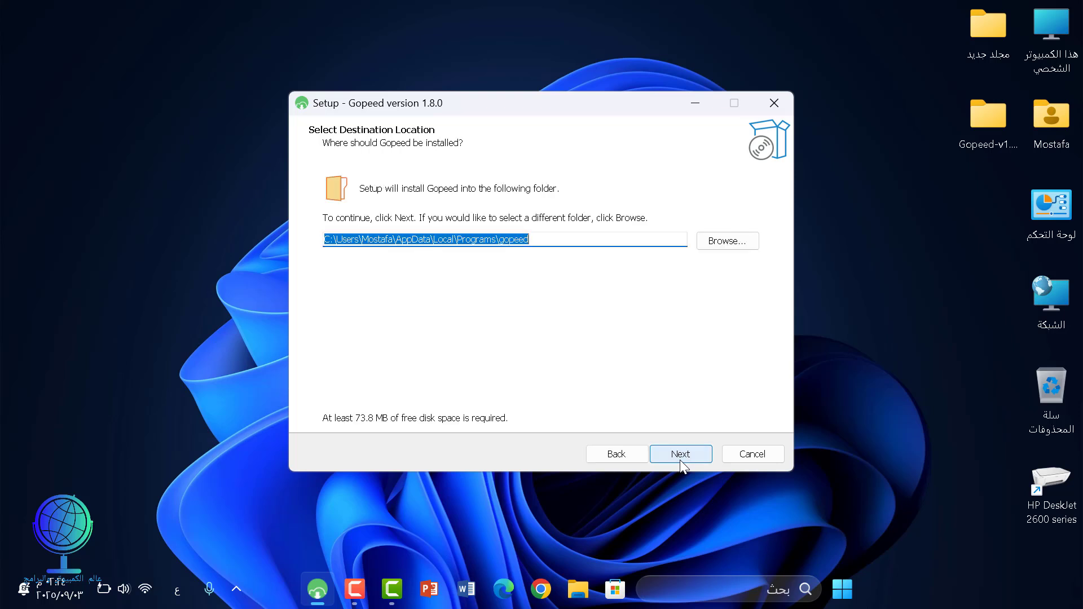
{"action": "left_click", "coordinate": [680, 459]}
{"action": "left_click", "coordinate": [619, 375]}
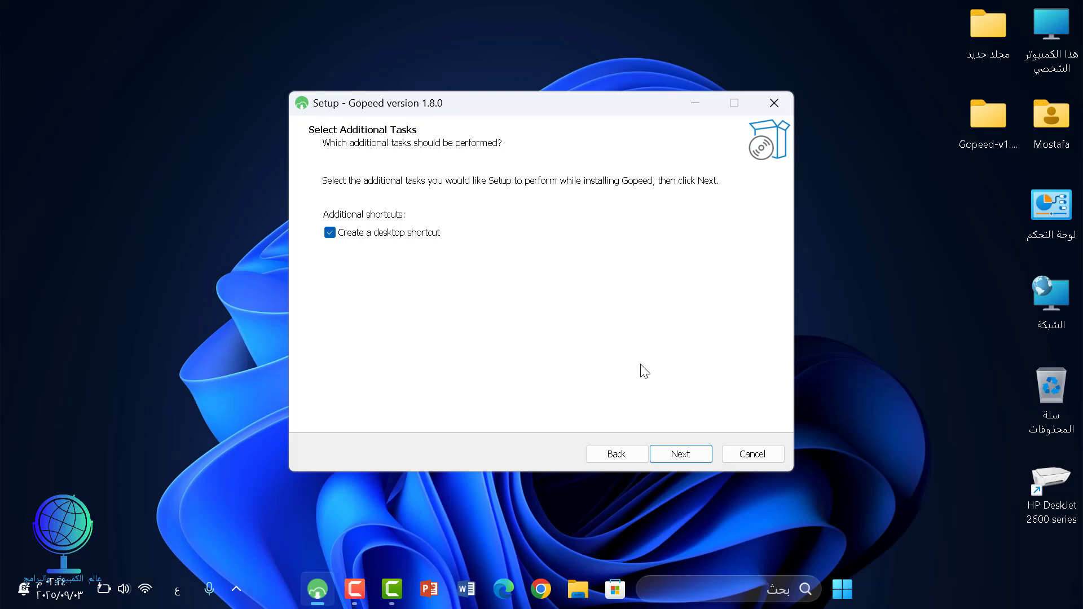
{"action": "left_click", "coordinate": [680, 455]}
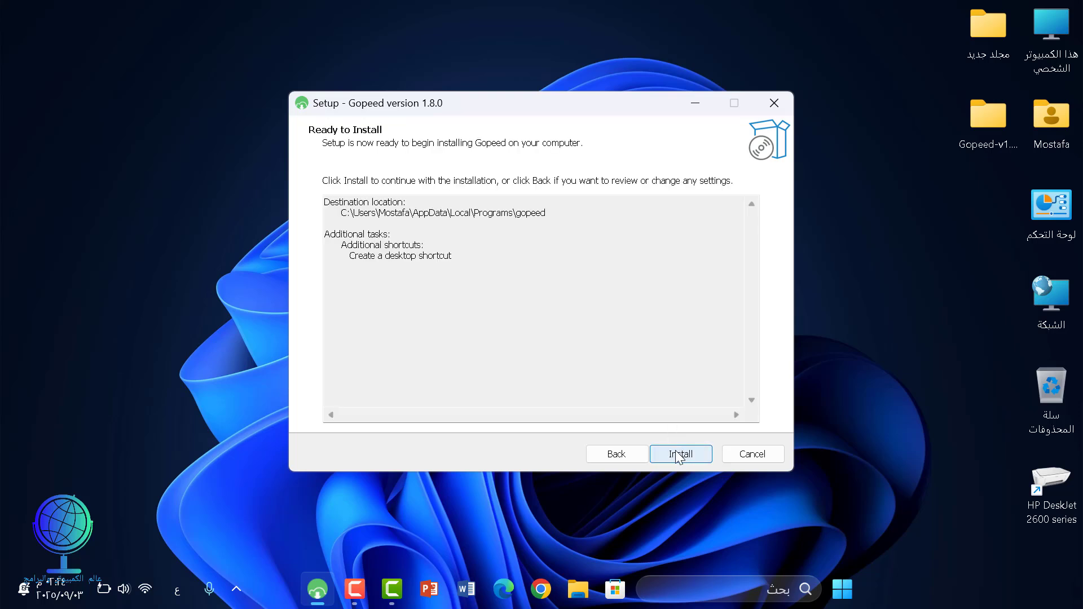
{"action": "left_click", "coordinate": [677, 455]}
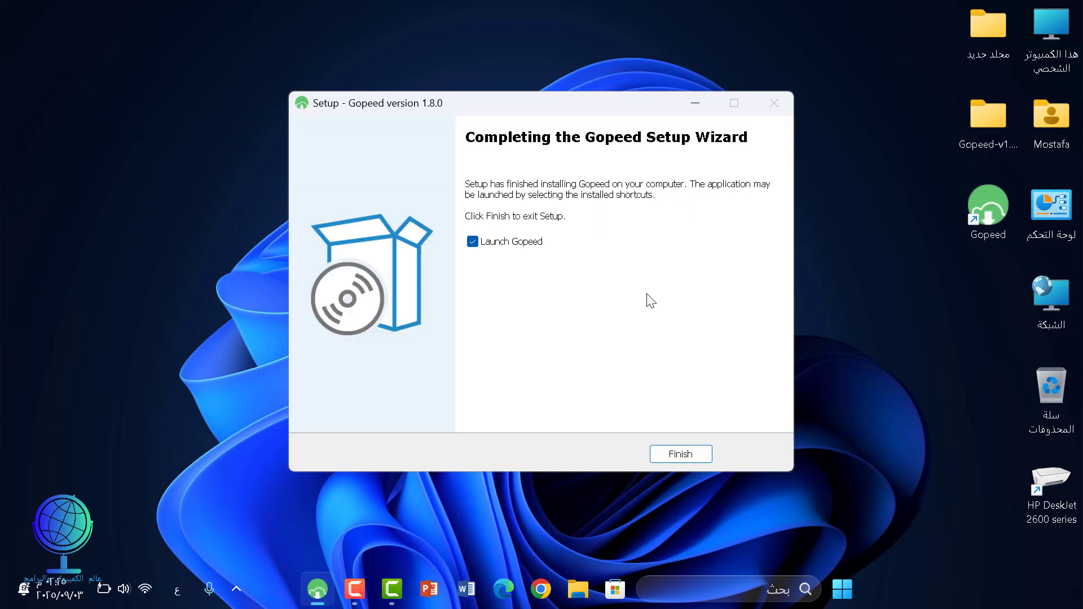
{"action": "left_click", "coordinate": [673, 453]}
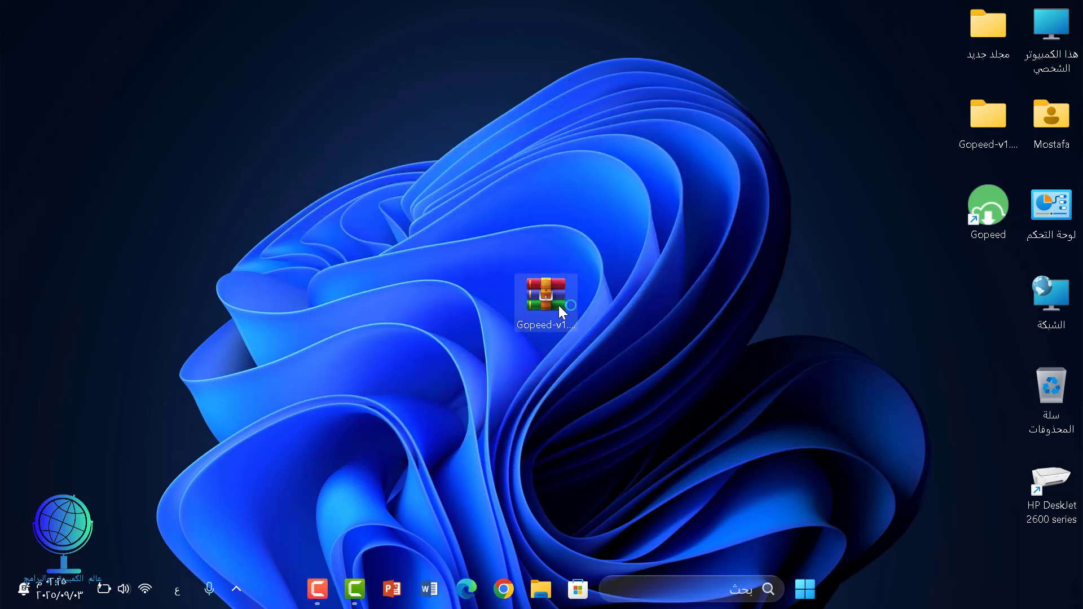
- Move the Gopeed archive to the far side of the desktop and reposition the Gopeed window slightly lower
{"action": "left_click_drag", "start_coordinate": [558, 304], "coordinate": [179, 259]}
{"action": "left_click_drag", "start_coordinate": [42, 185], "coordinate": [42, 187]}
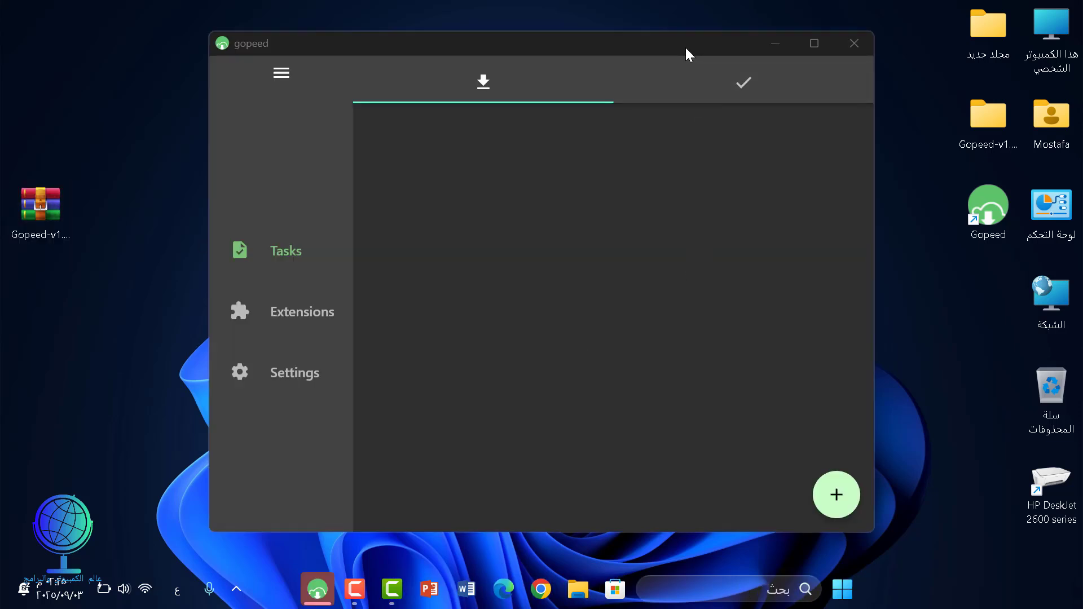
{"action": "left_click_drag", "start_coordinate": [685, 46], "coordinate": [710, 96]}
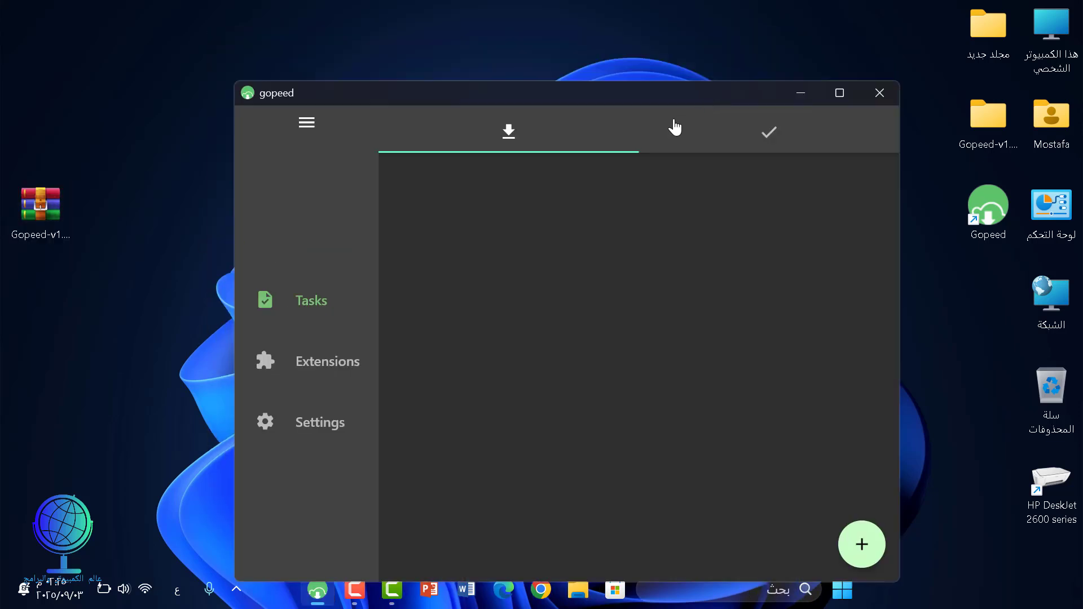
- Open Gopeed's settings and add the Gopeed browser extension to Microsoft Edge from its add-on page
{"action": "left_click", "coordinate": [327, 433]}
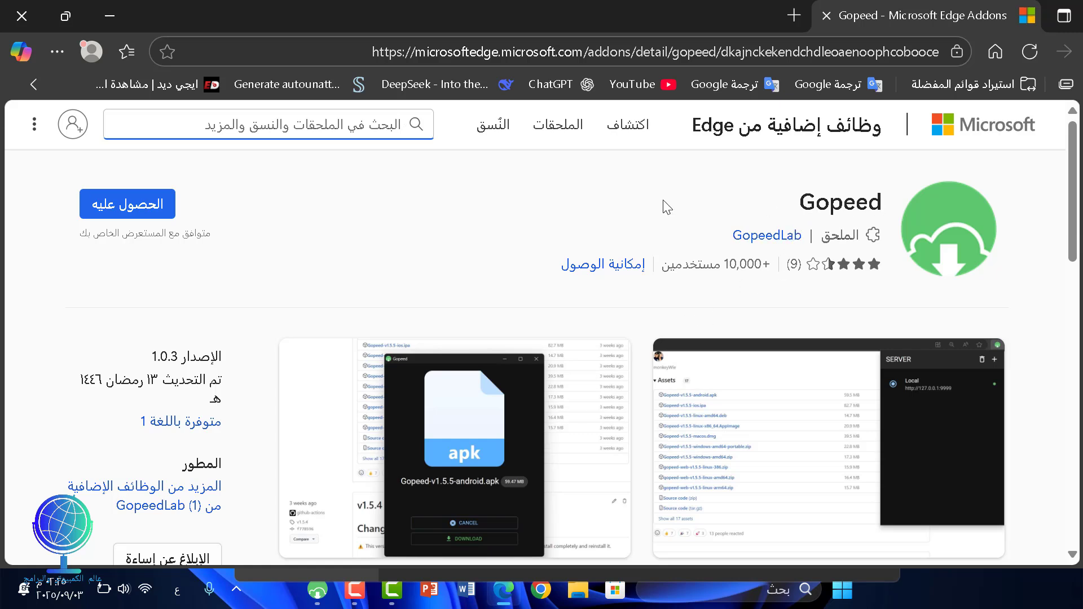
{"action": "left_click", "coordinate": [141, 212]}
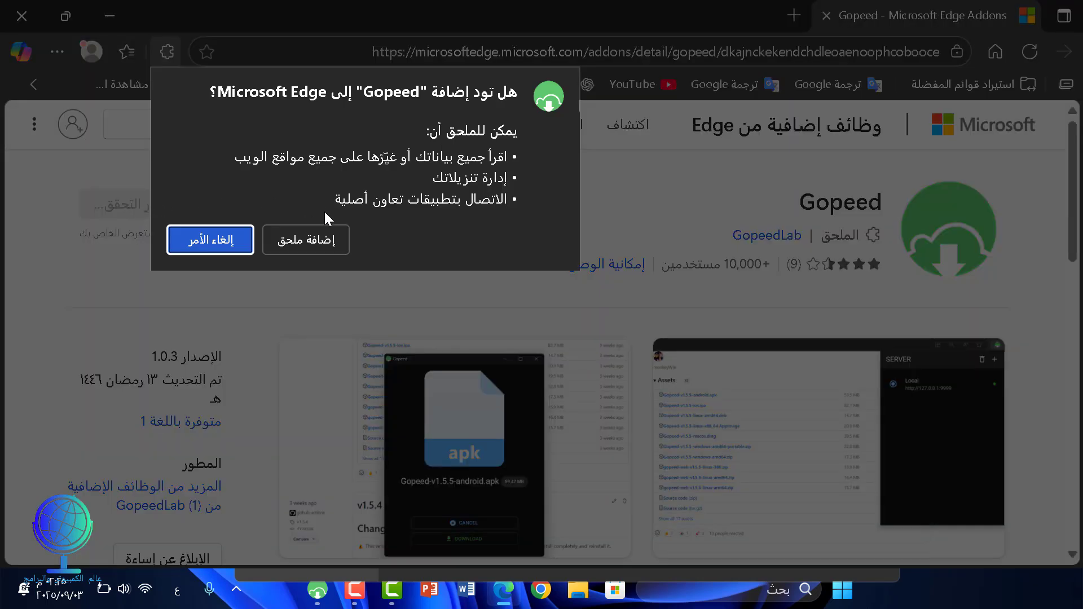
{"action": "left_click", "coordinate": [310, 239]}
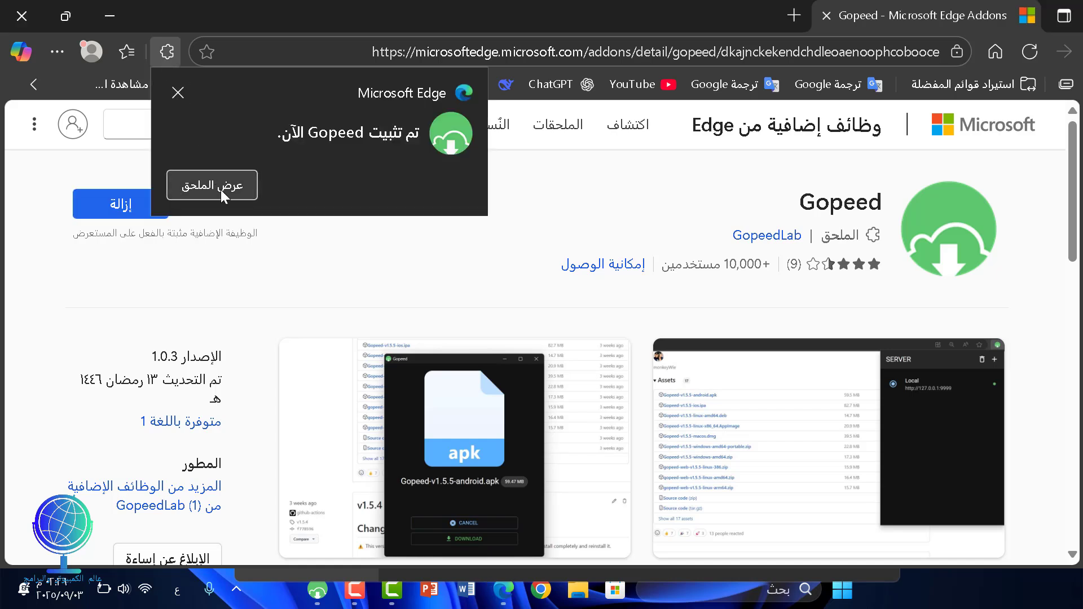
{"action": "left_click", "coordinate": [179, 92]}
- Check the Gopeed extension on Edge's extension management page and close the browser
{"action": "left_click", "coordinate": [56, 51]}
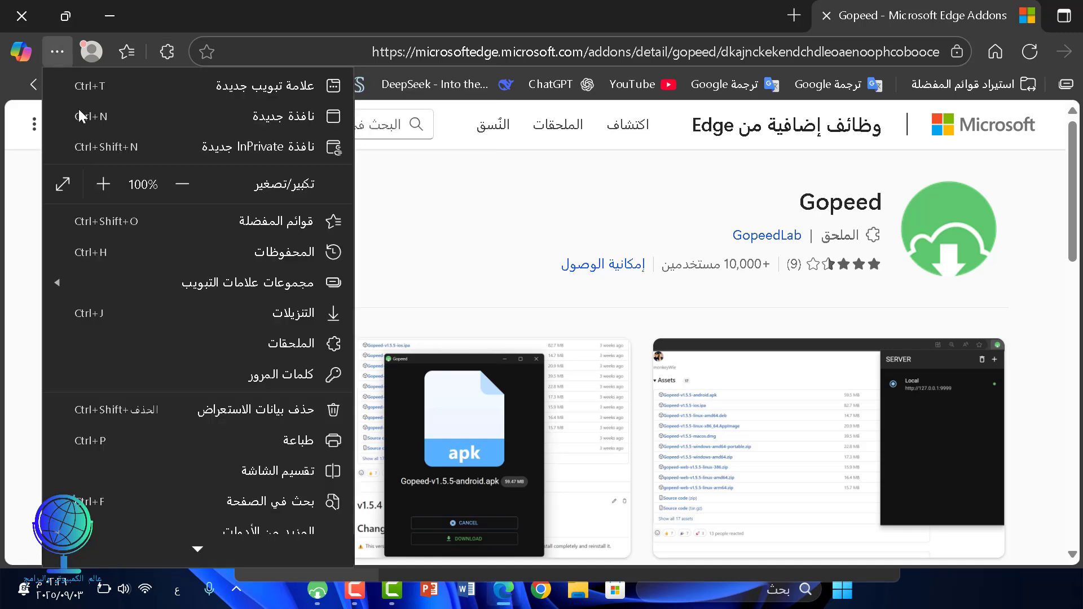
{"action": "left_click", "coordinate": [239, 347]}
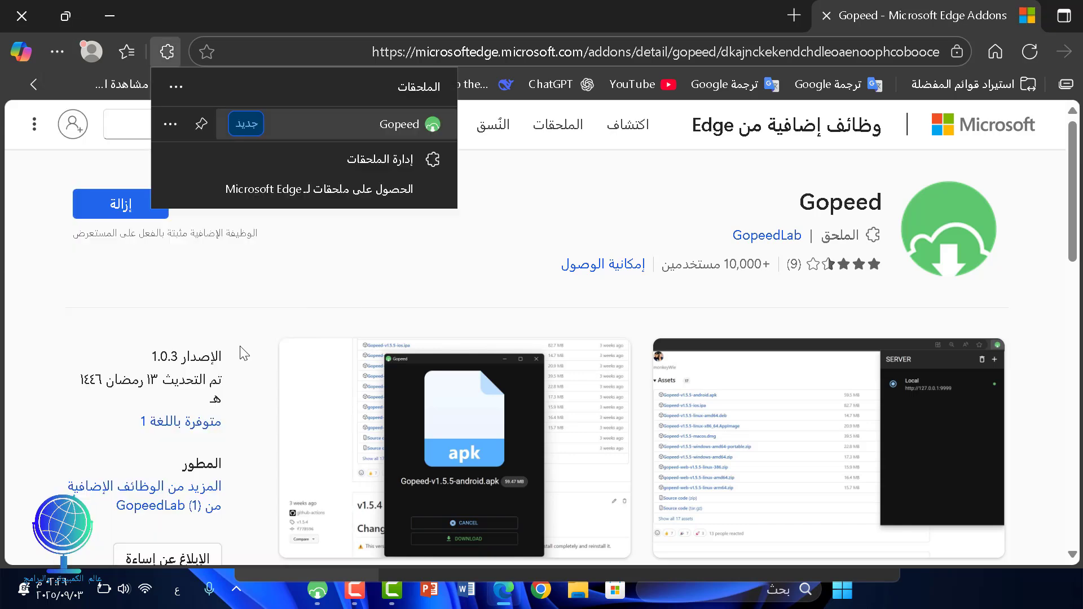
{"action": "key", "text": "Escape"}
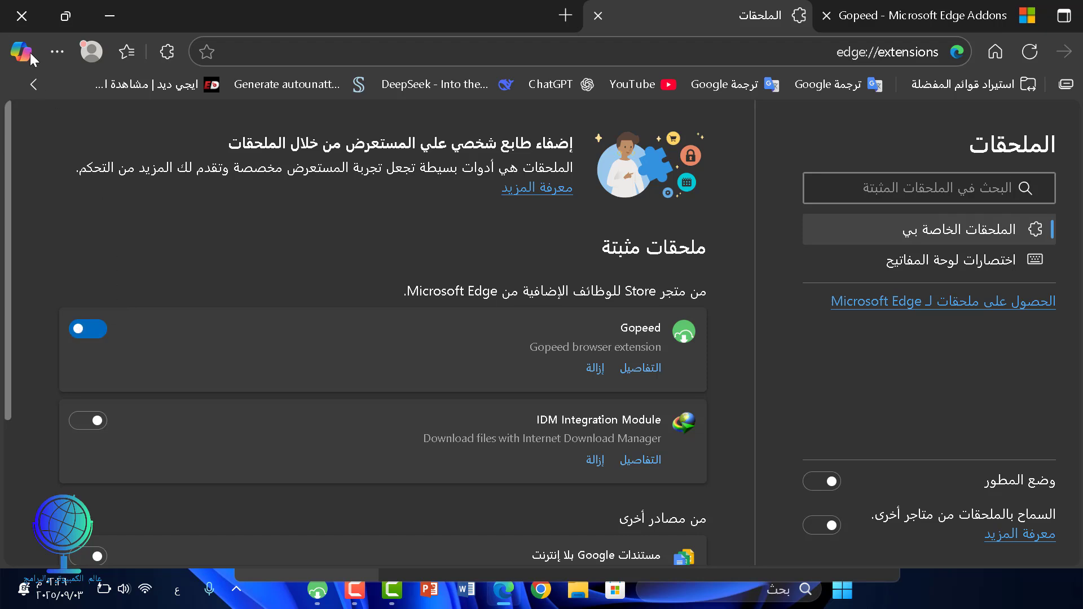
{"action": "left_click", "coordinate": [28, 16]}
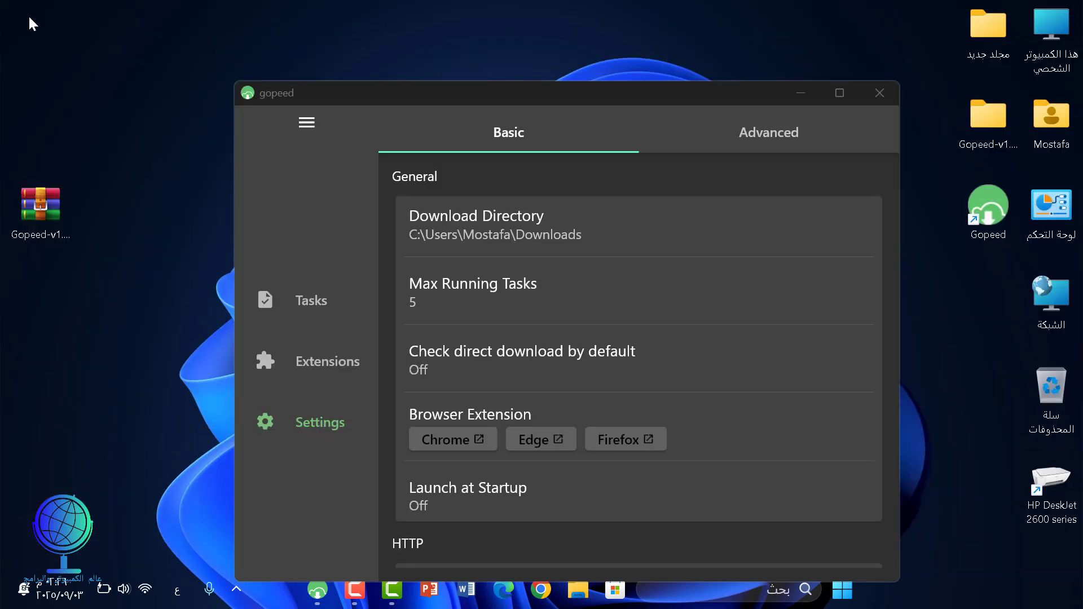
- View the completed and active download lists in Gopeed's Tasks section
{"action": "left_click", "coordinate": [305, 307]}
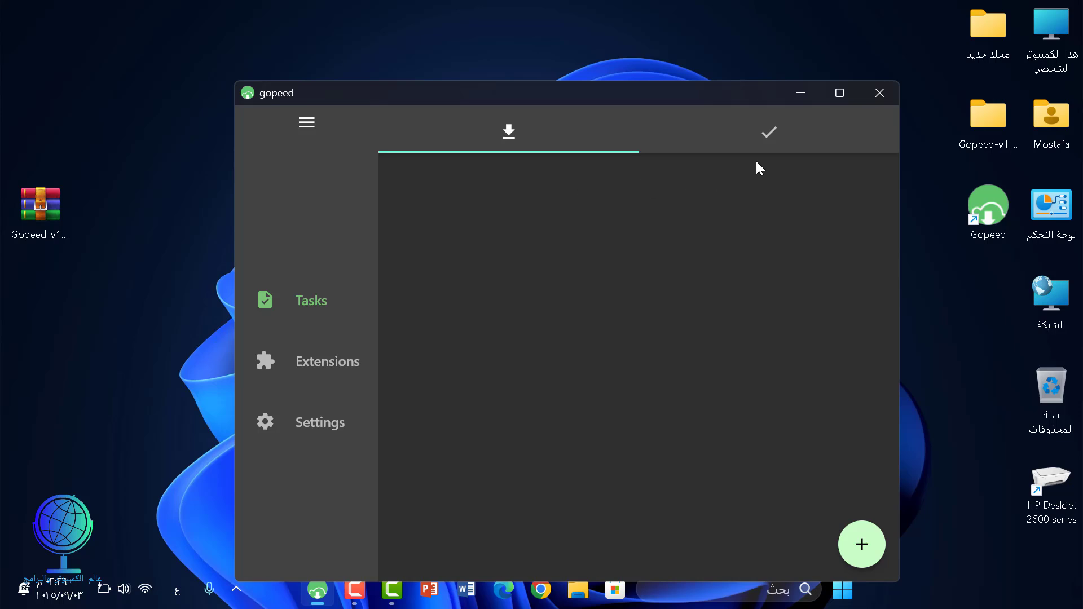
{"action": "left_click", "coordinate": [769, 135]}
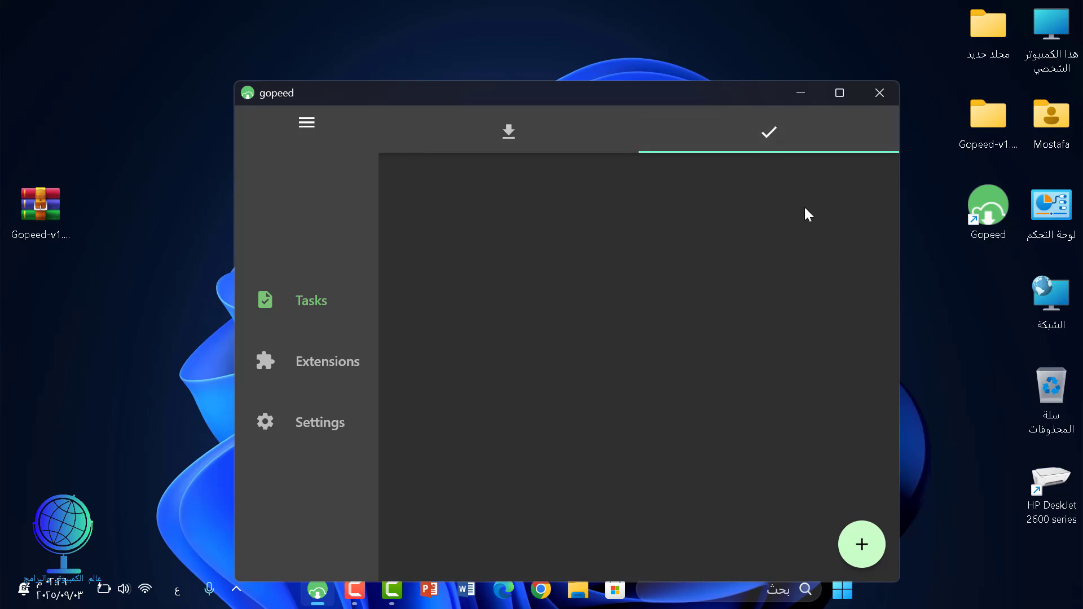
{"action": "left_click", "coordinate": [518, 134]}
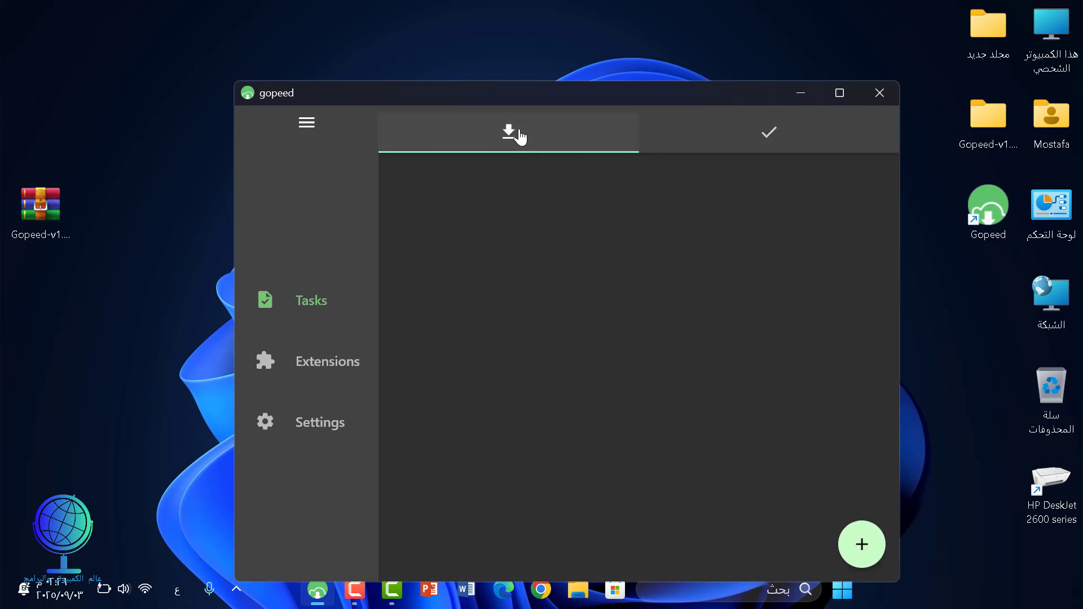
- Look through the Downloads folder inside the user's personal folder and close the file window
{"action": "left_click", "coordinate": [1045, 125]}
{"action": "double_click", "coordinate": [1045, 124]}
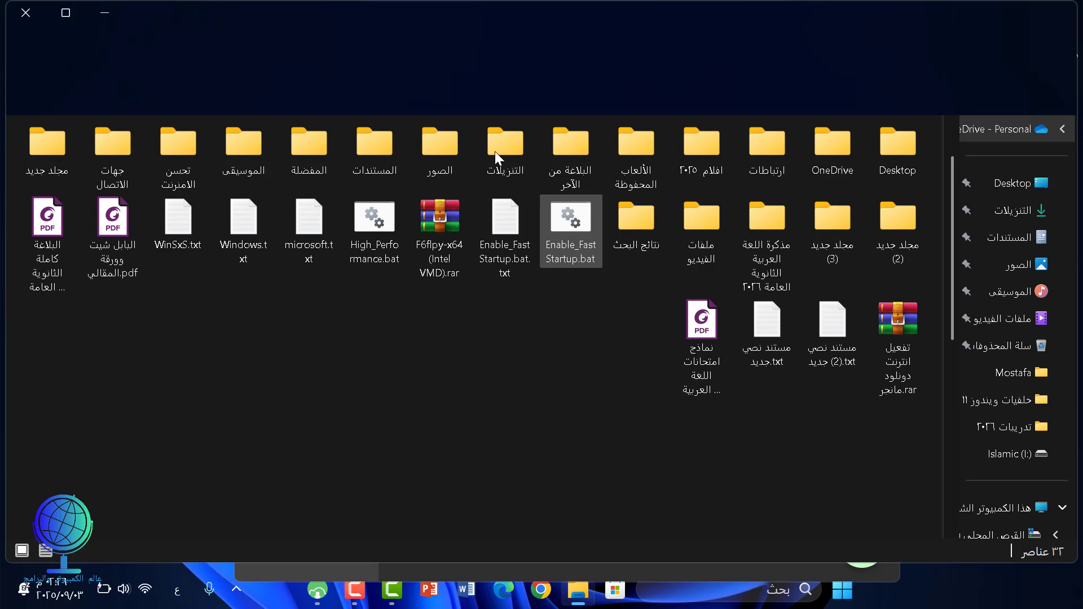
{"action": "left_click", "coordinate": [496, 151]}
{"action": "double_click", "coordinate": [495, 151]}
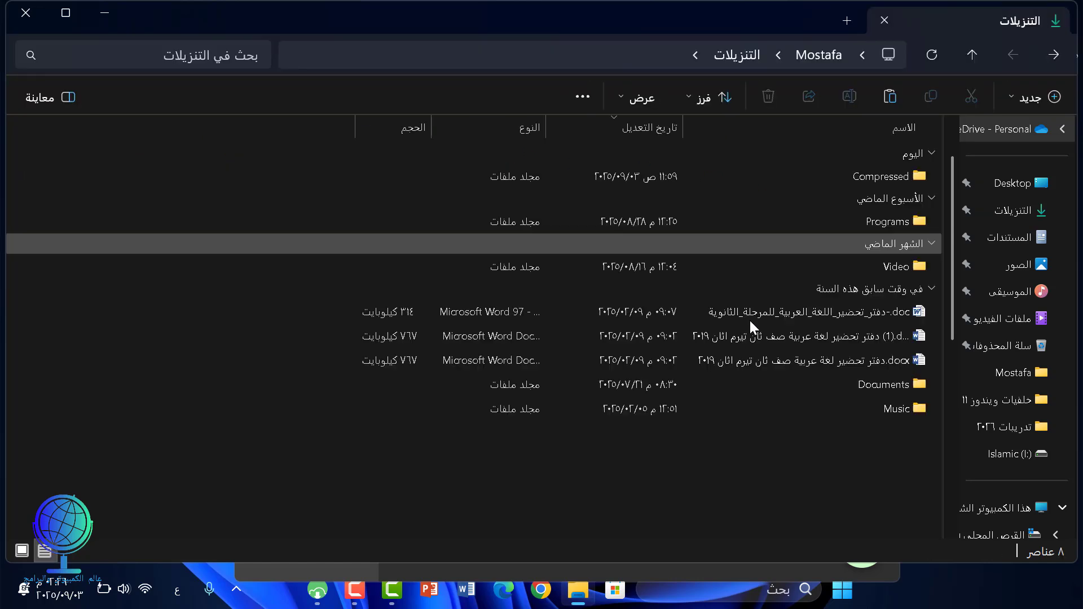
{"action": "left_click", "coordinate": [24, 13]}
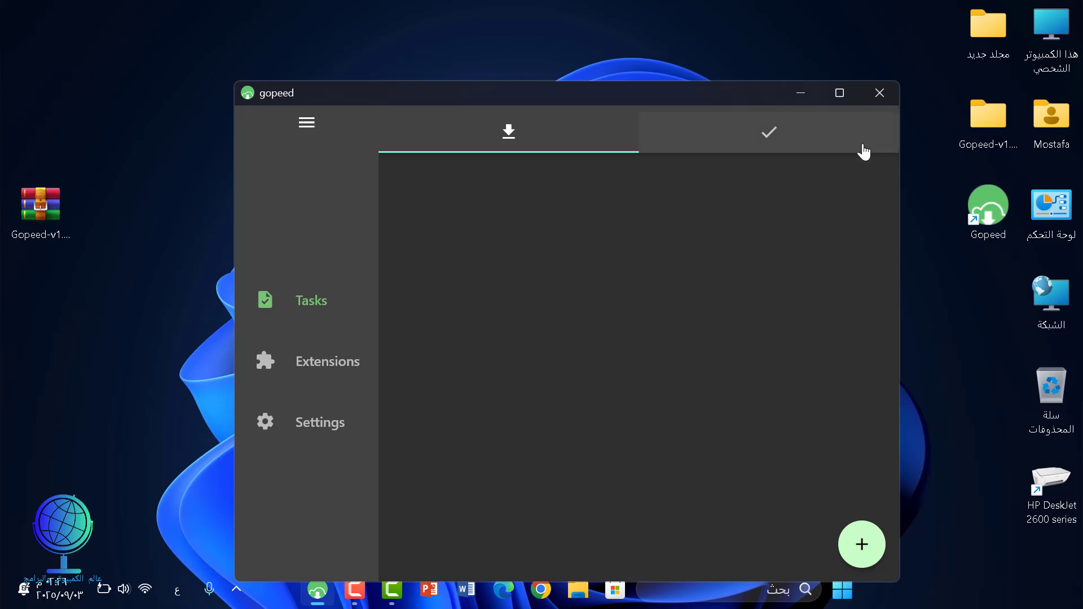
- Close the Gopeed window
{"action": "left_click", "coordinate": [882, 94]}
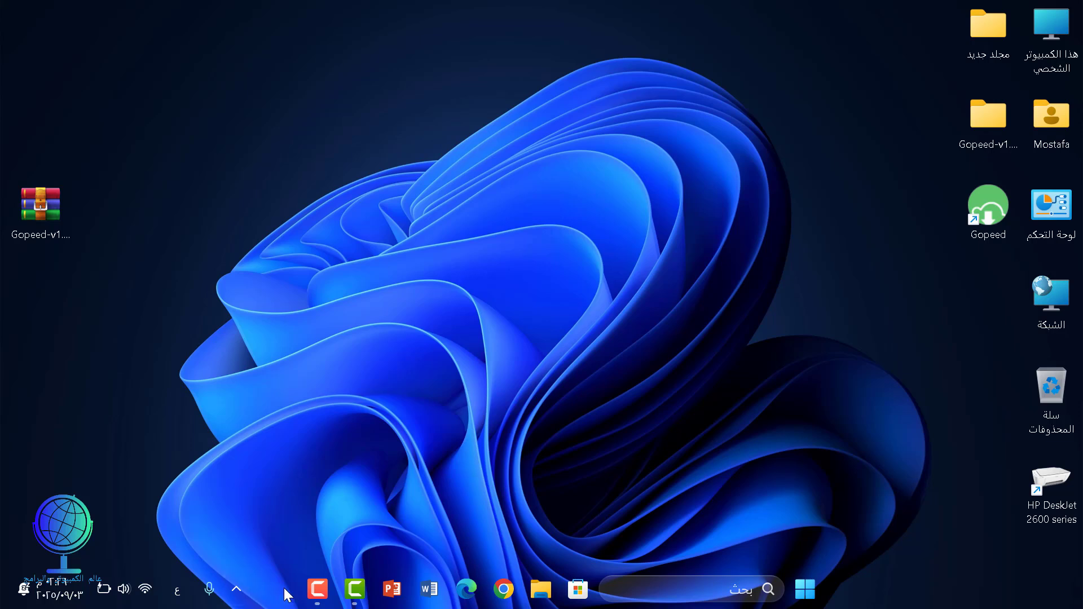
{"action": "left_click", "coordinate": [318, 590]}
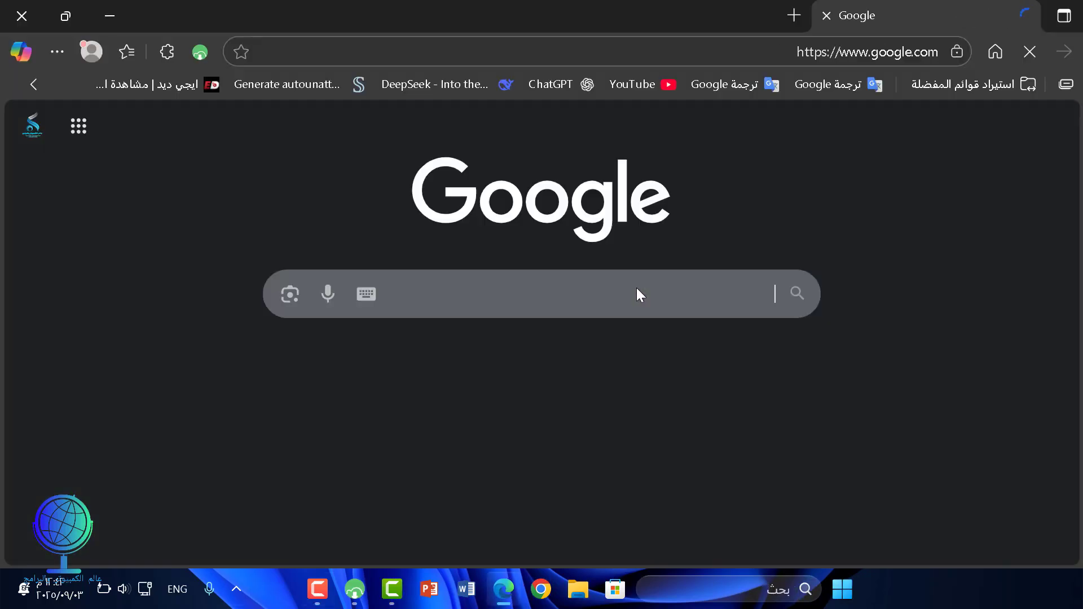
- Search Google for "ويندوز 11" and open Microsoft's Windows 11 download page
{"action": "left_click", "coordinate": [666, 290]}
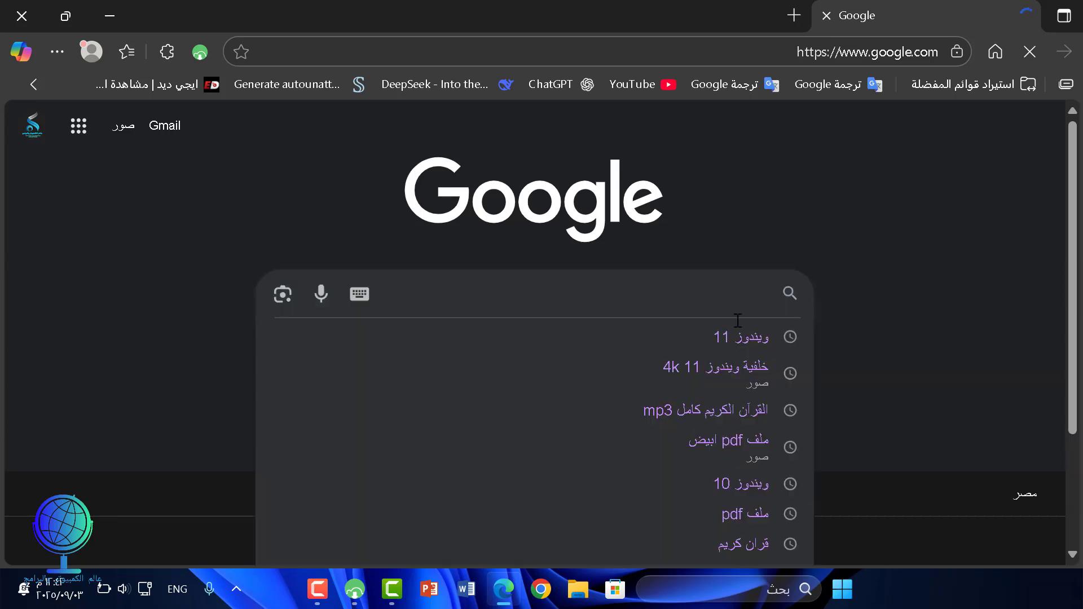
{"action": "left_click", "coordinate": [756, 341]}
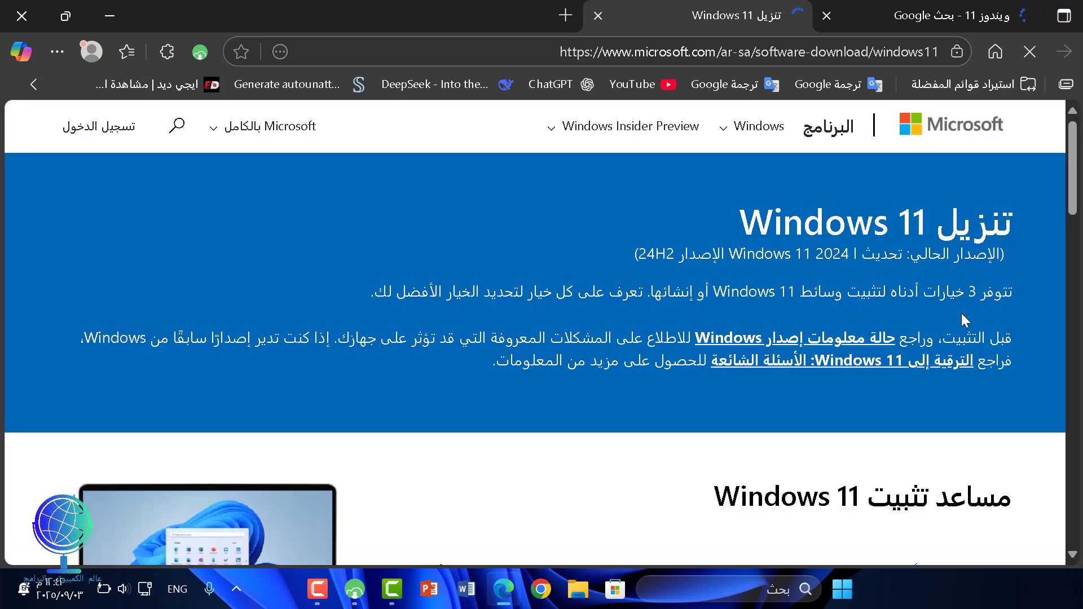
- Choose the multi-edition Windows 11 ISO for x64 devices on the Microsoft page and submit the download request
{"action": "scroll", "coordinate": [963, 316], "scroll_direction": "down", "scroll_amount": 10}
{"action": "scroll", "coordinate": [963, 316], "scroll_direction": "down", "scroll_amount": 8}
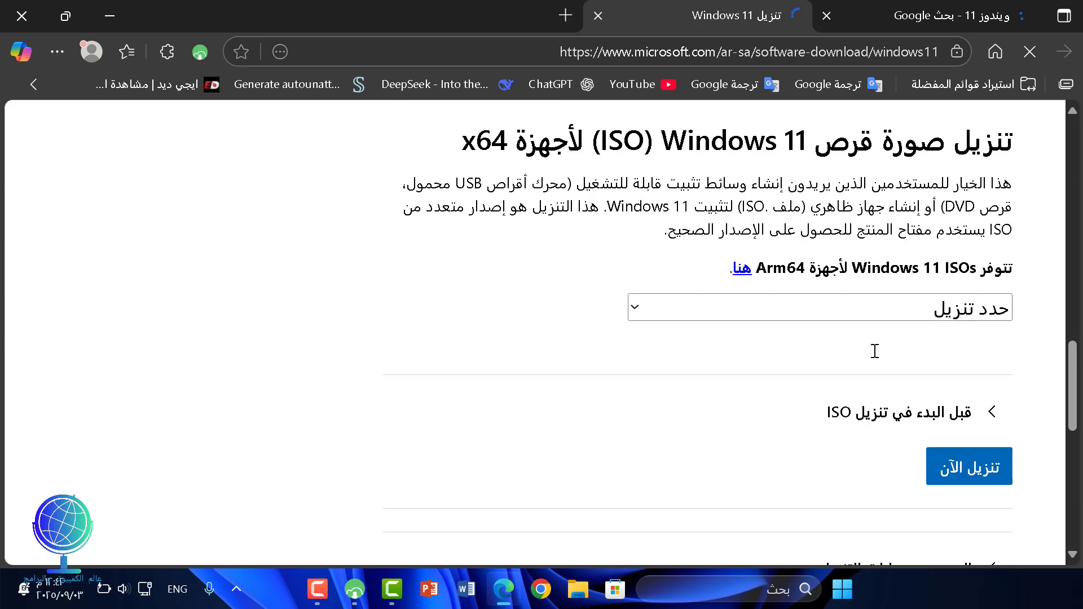
{"action": "left_click", "coordinate": [963, 321]}
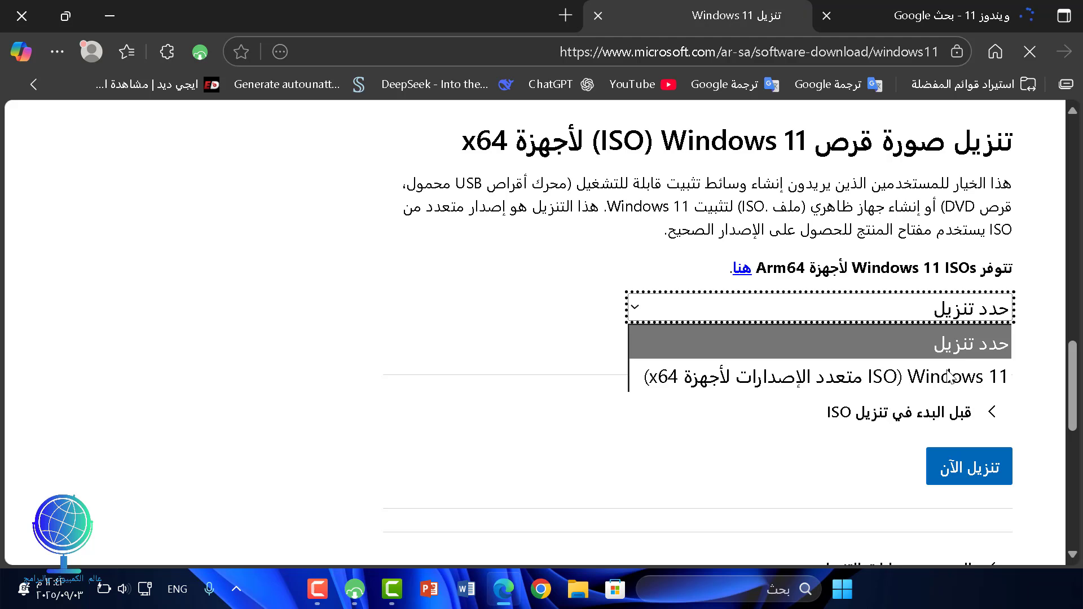
{"action": "left_click", "coordinate": [952, 378]}
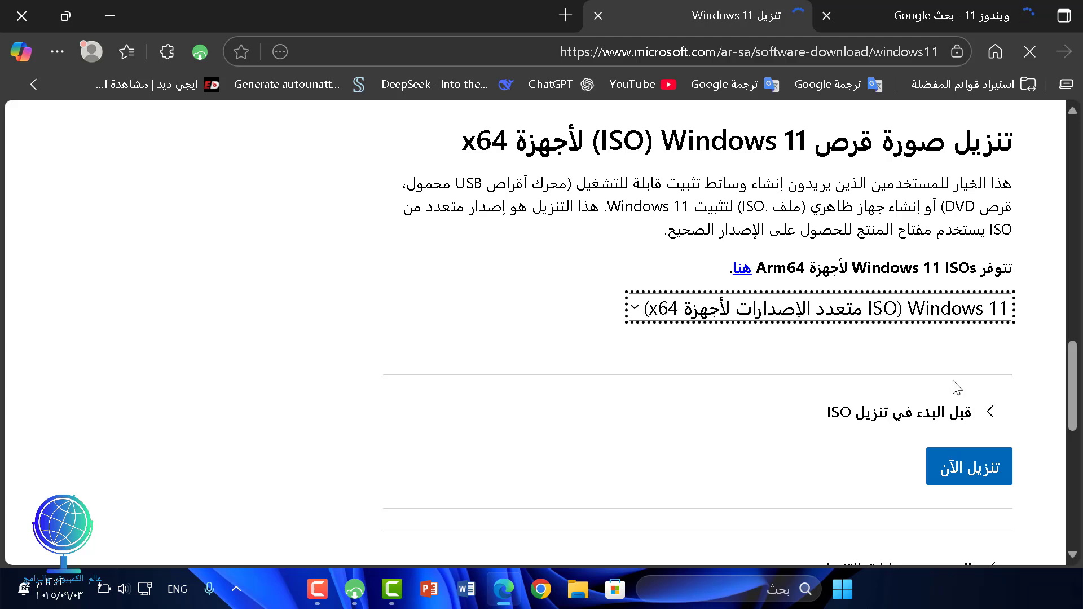
{"action": "left_click", "coordinate": [964, 479]}
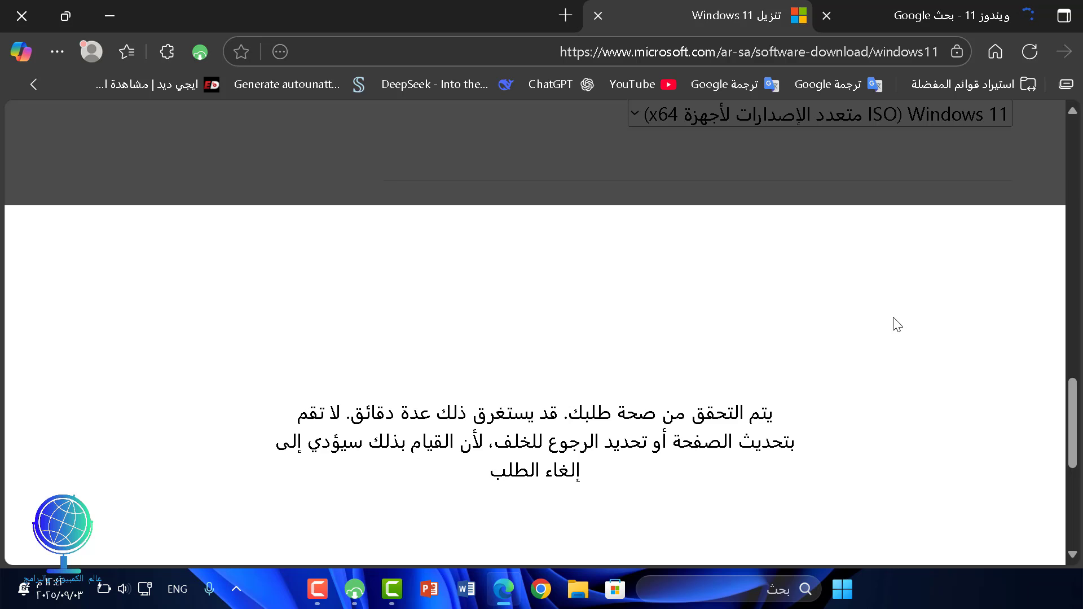
- Select Arabic (العربية) as the product language for the Windows 11 ISO and confirm it
{"action": "scroll", "coordinate": [897, 324], "scroll_direction": "down", "scroll_amount": 3}
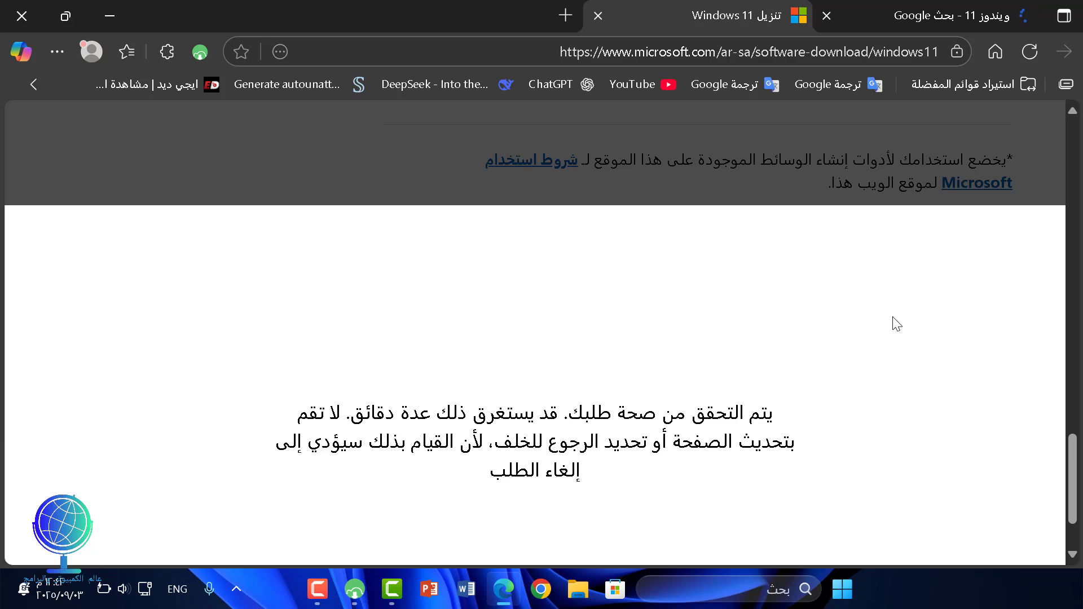
{"action": "left_click", "coordinate": [979, 335]}
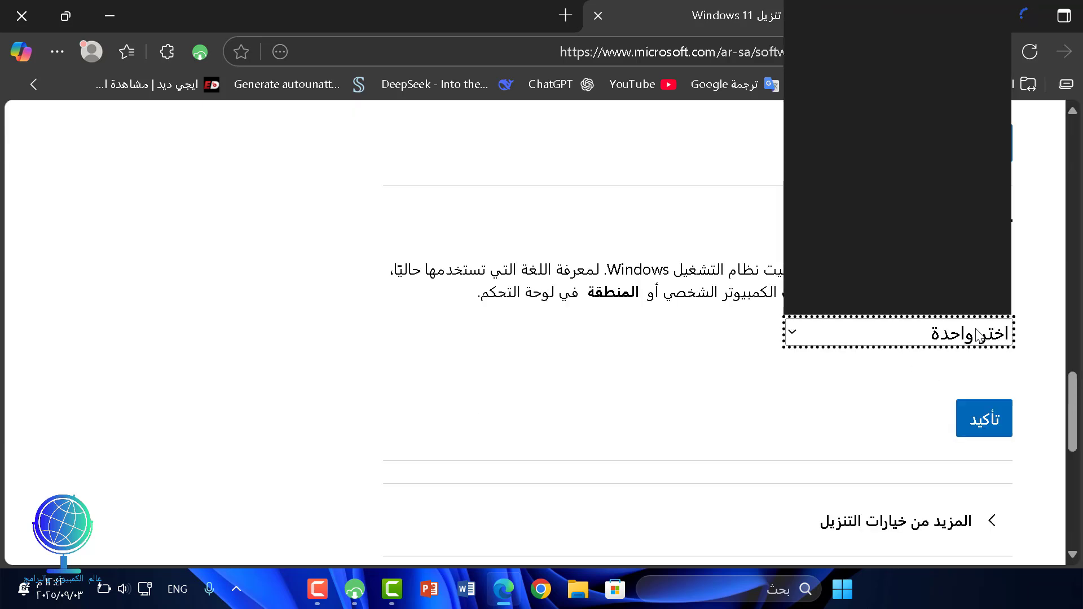
{"action": "scroll", "coordinate": [974, 205], "scroll_direction": "down", "scroll_amount": 5}
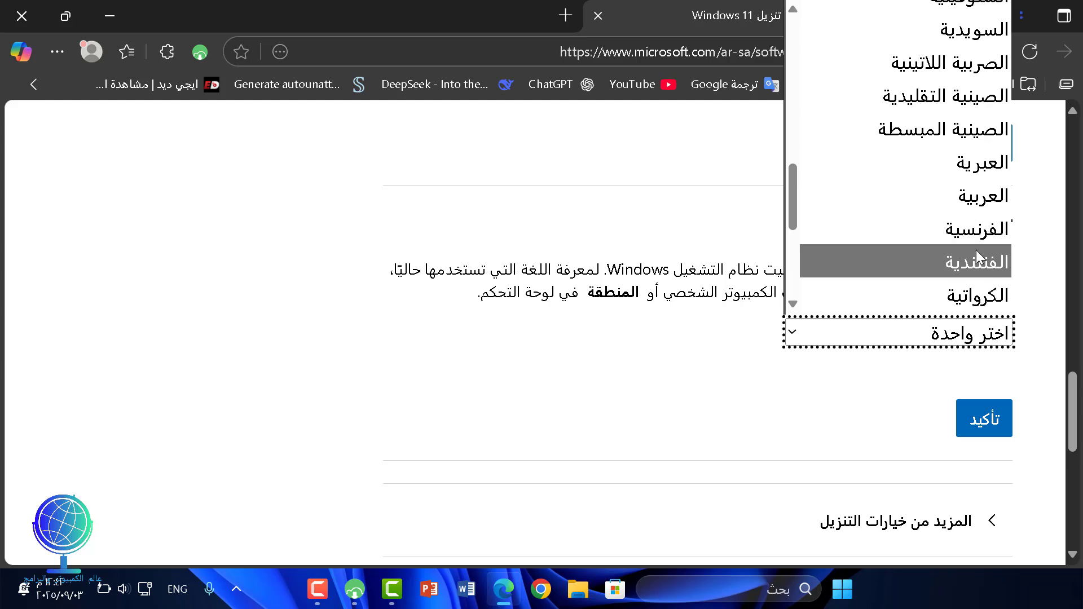
{"action": "left_click", "coordinate": [972, 198]}
{"action": "left_click", "coordinate": [987, 418]}
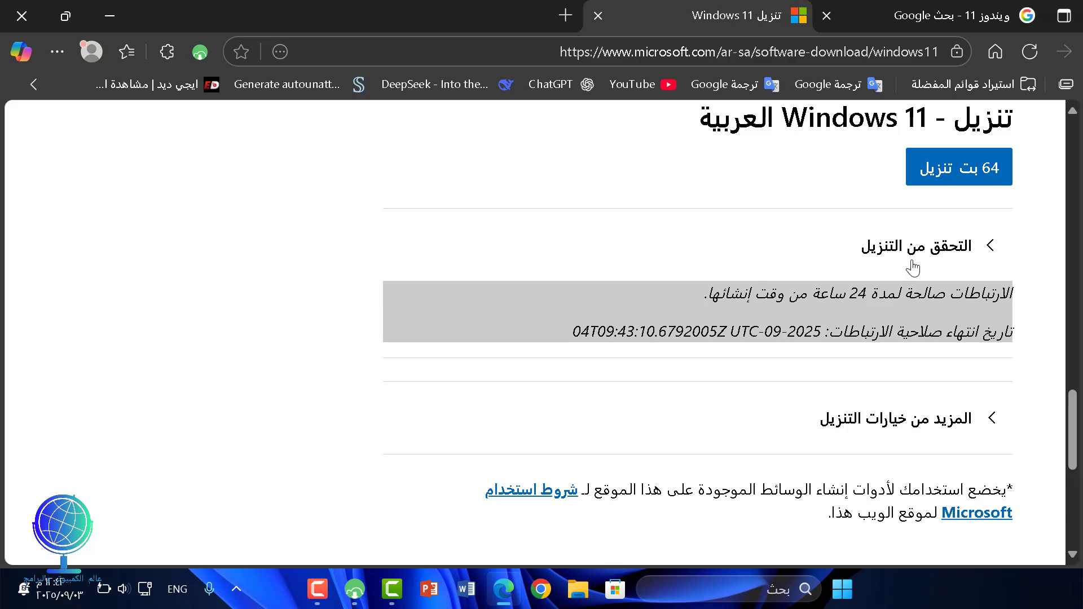
- Request the 64-bit ISO and start downloading Win11_24H2_Arabic_x64.iso through Gopeed with its default task settings
{"action": "left_click", "coordinate": [945, 177]}
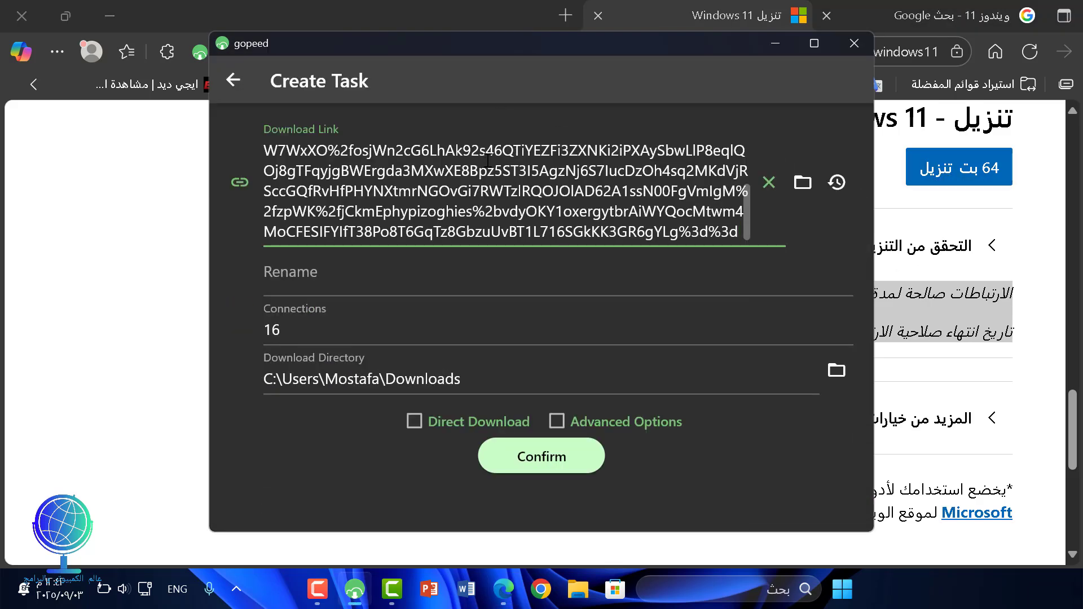
{"action": "left_click", "coordinate": [535, 467]}
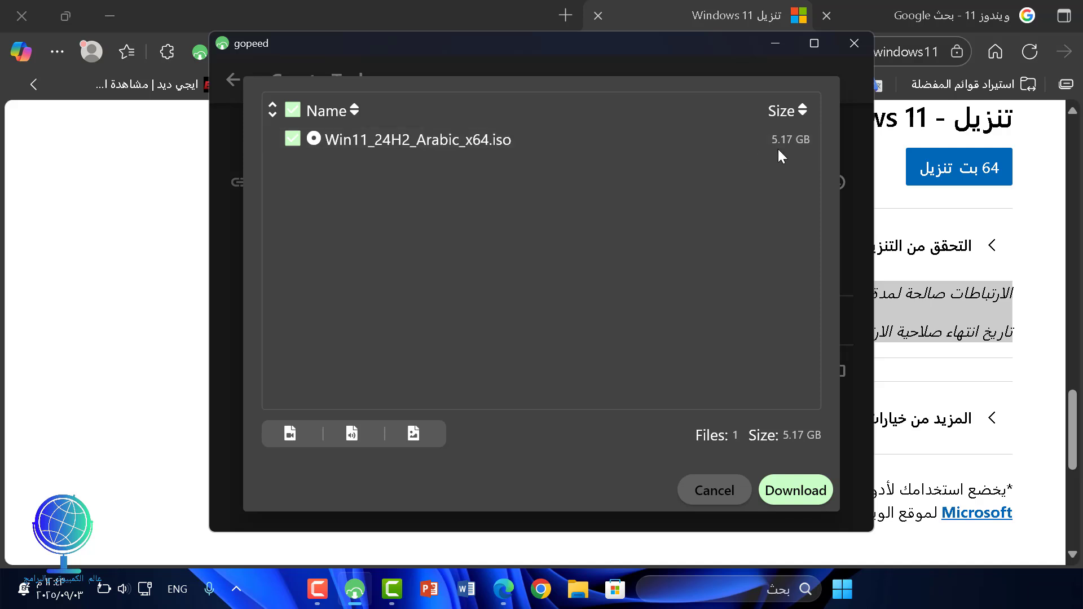
{"action": "left_click", "coordinate": [794, 492]}
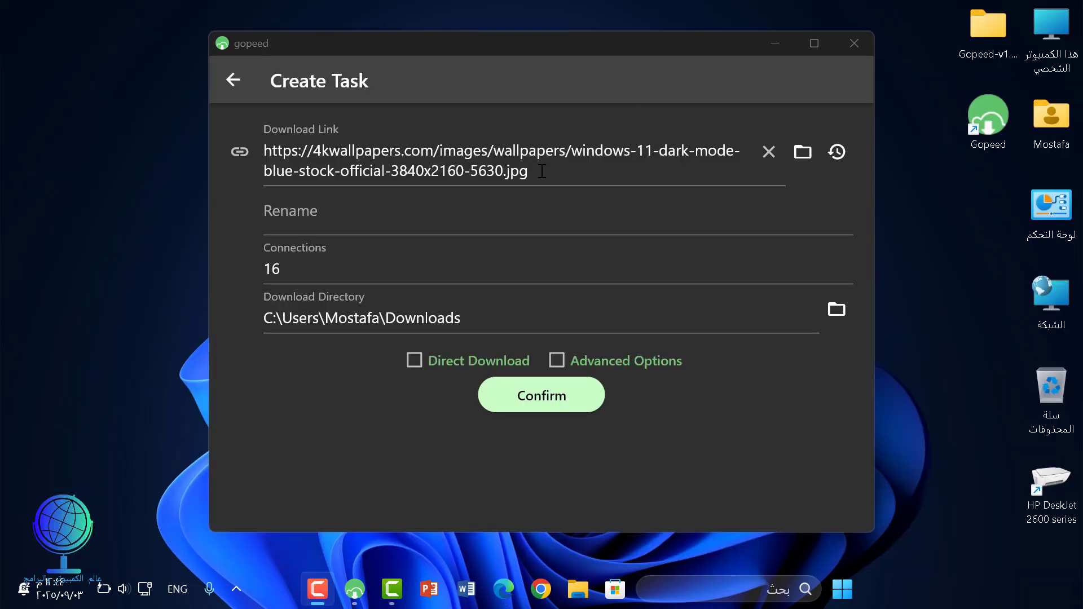
- Confirm the Gopeed task for the 4kwallpapers.com image link and download windows-11-dark-mode-blue-stock-official-3840x2160-5630.jpg
{"action": "left_click_drag", "start_coordinate": [540, 171], "coordinate": [496, 171]}
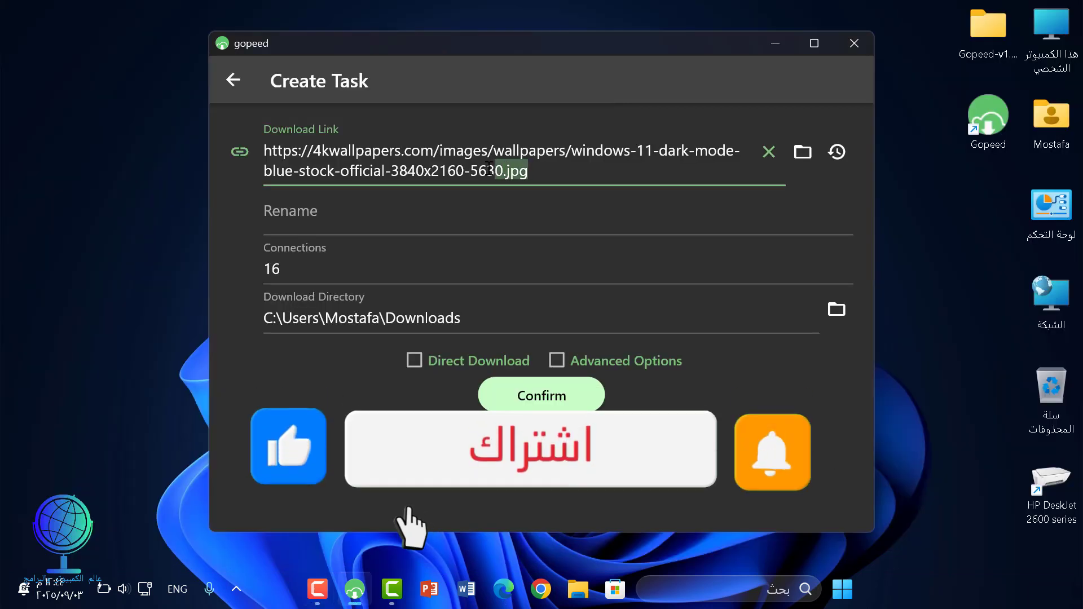
{"action": "left_click", "coordinate": [550, 407]}
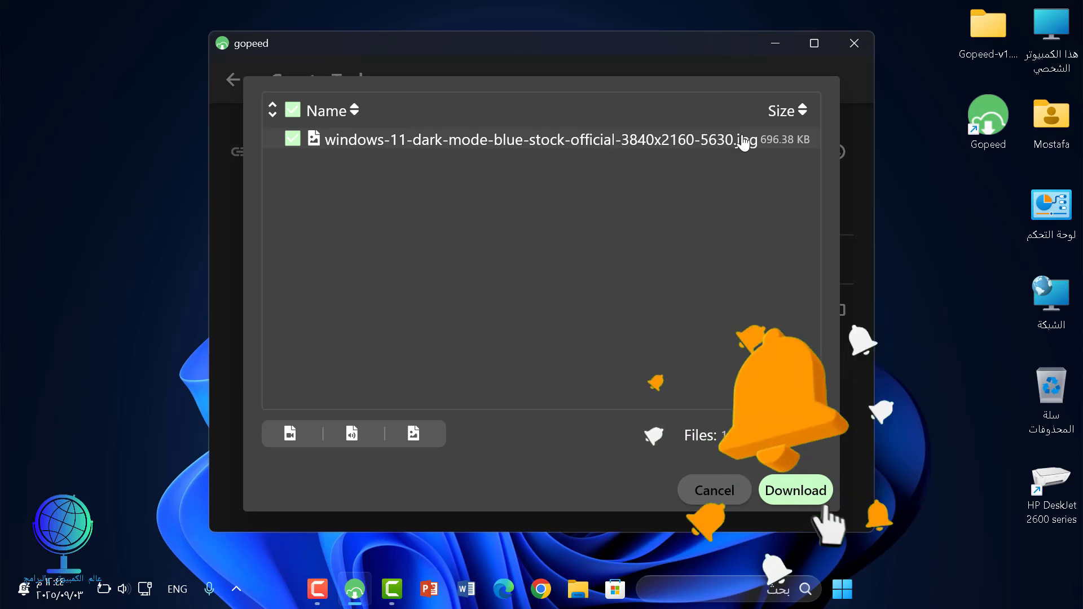
{"action": "left_click", "coordinate": [790, 492]}
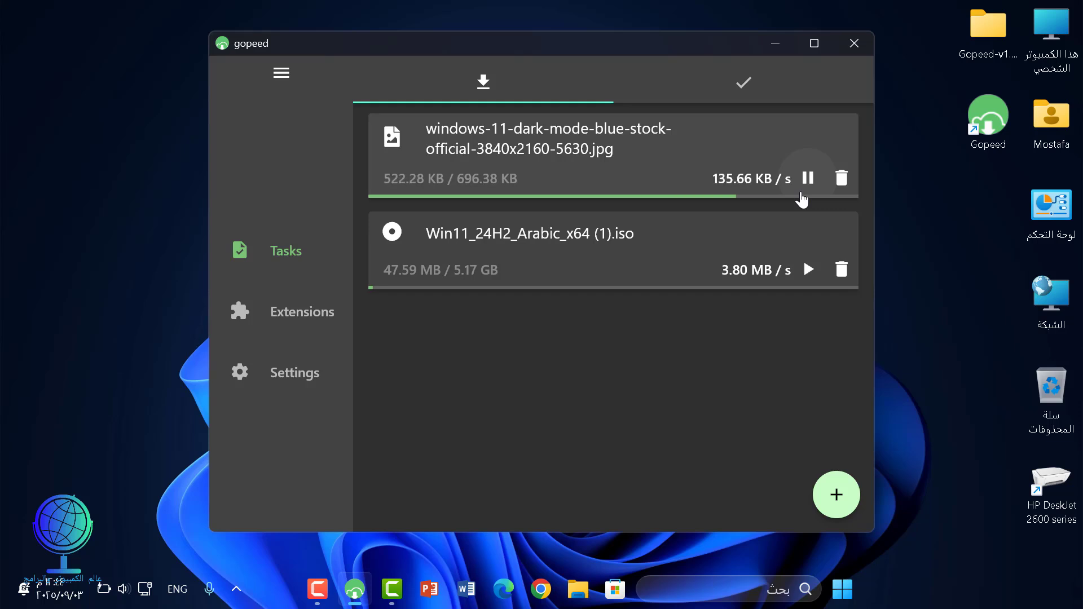
- Pause and resume the wallpaper image download and view the list of completed downloads
{"action": "left_click", "coordinate": [802, 194]}
{"action": "left_click", "coordinate": [803, 190]}
{"action": "left_click", "coordinate": [764, 85]}
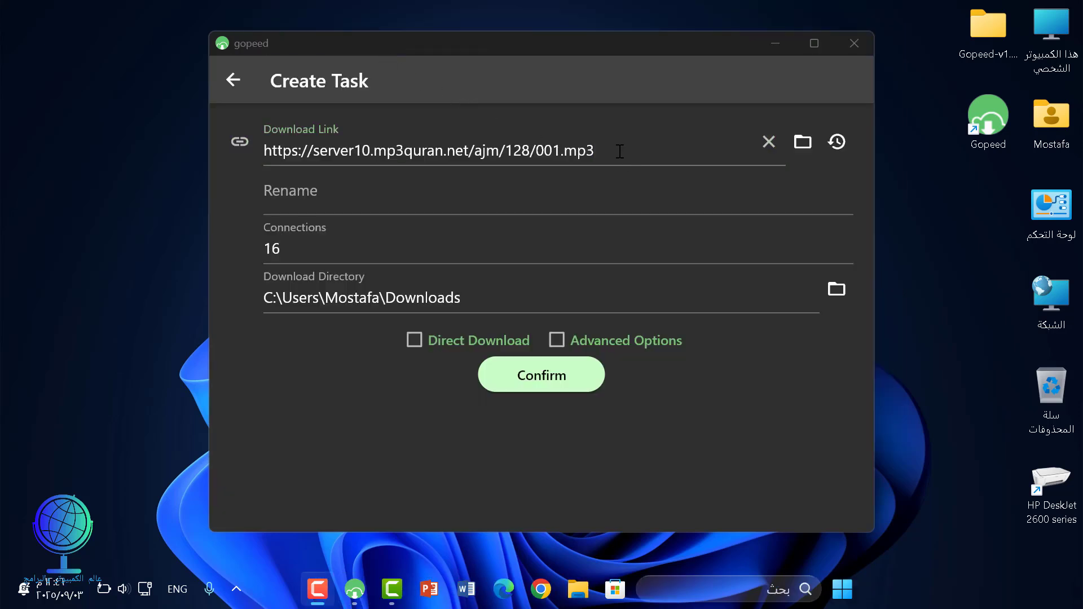
- Confirm the Gopeed task for the mp3quran.net link, download 001.mp3 and view the list of completed downloads
{"action": "left_click_drag", "start_coordinate": [619, 151], "coordinate": [563, 148]}
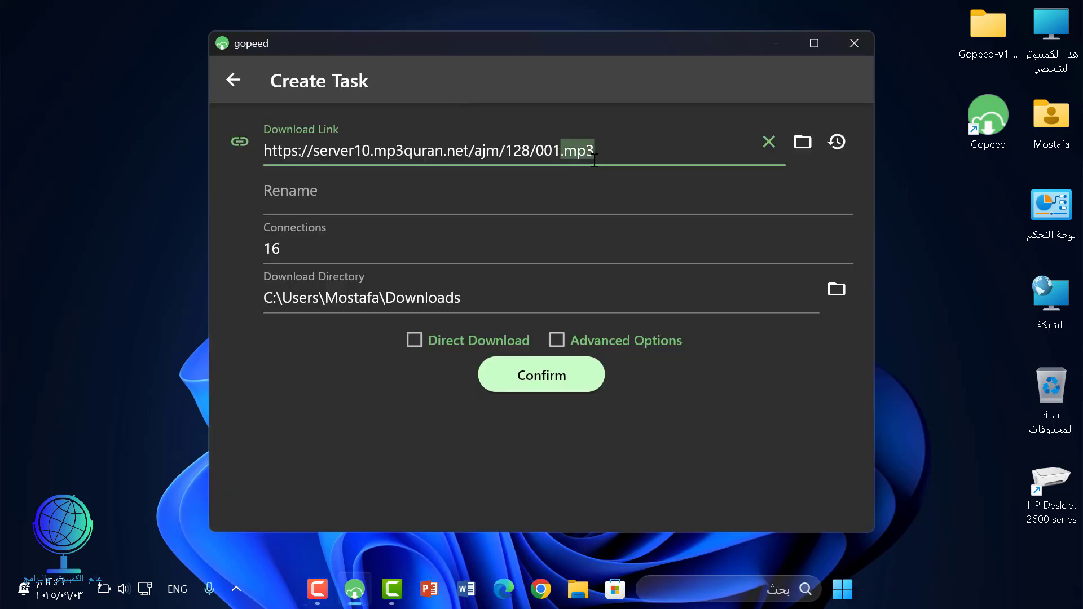
{"action": "left_click", "coordinate": [545, 387]}
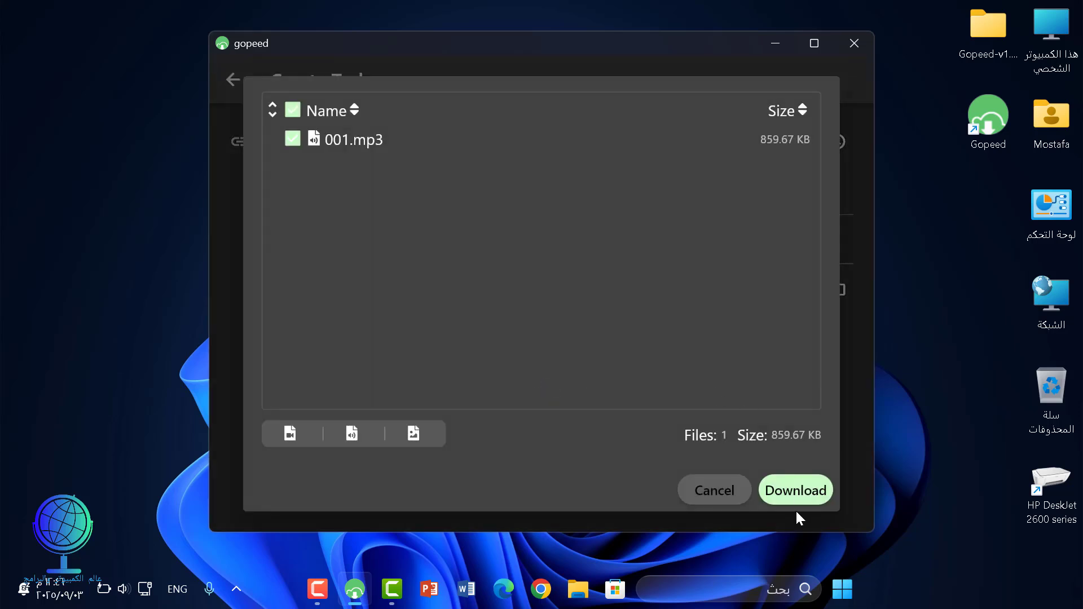
{"action": "left_click", "coordinate": [790, 502]}
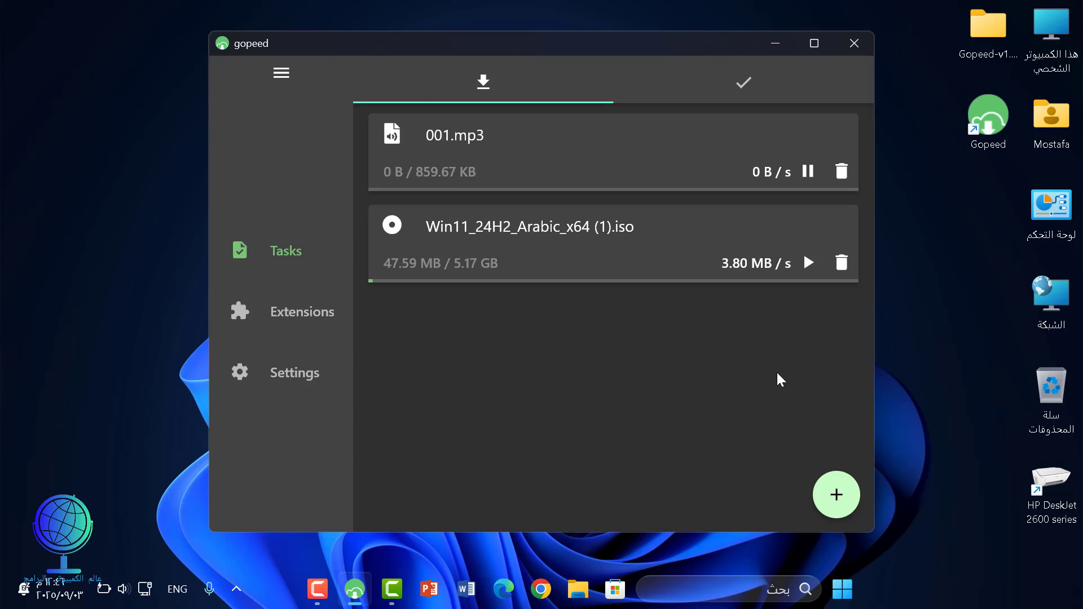
{"action": "left_click", "coordinate": [743, 87]}
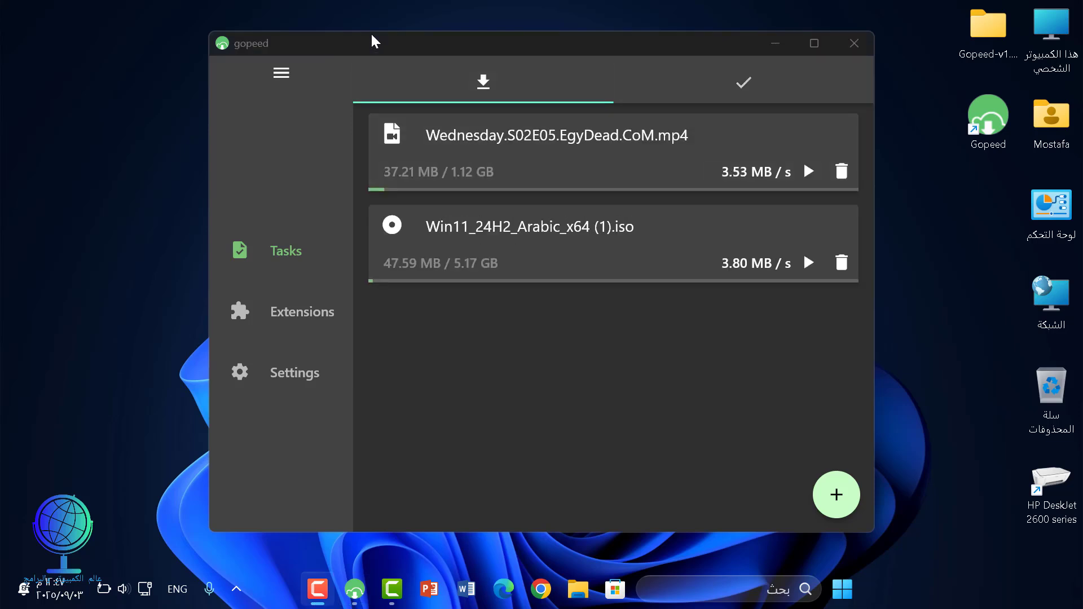
- Resume the paused Wednesday.S02E05.EgyDead.CoM.mp4 download in the active tasks list
{"action": "left_click", "coordinate": [804, 181]}
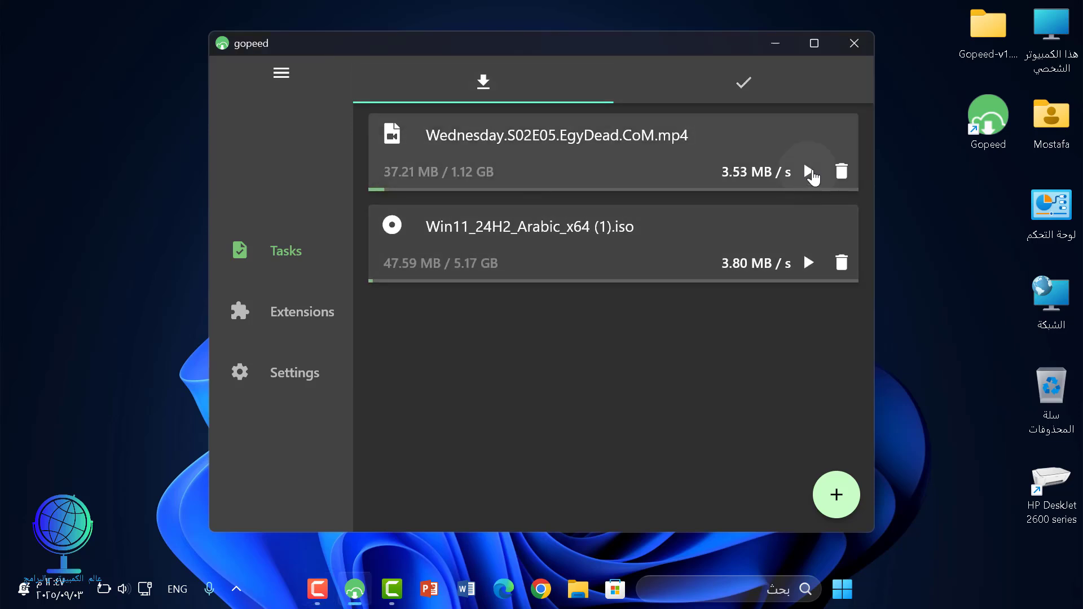
{"action": "left_click", "coordinate": [808, 174]}
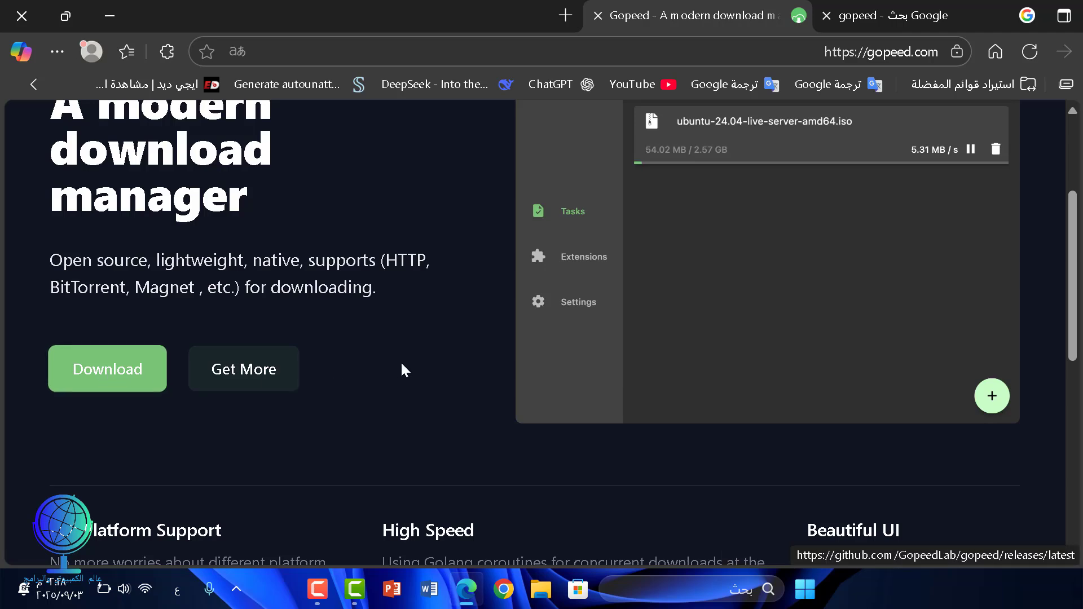
- Request the Windows download from gopeed.com and start downloading Gopeed-v1.8.0-windows-amd64.zip through Gopeed
{"action": "scroll", "coordinate": [403, 364], "scroll_direction": "up", "scroll_amount": 2}
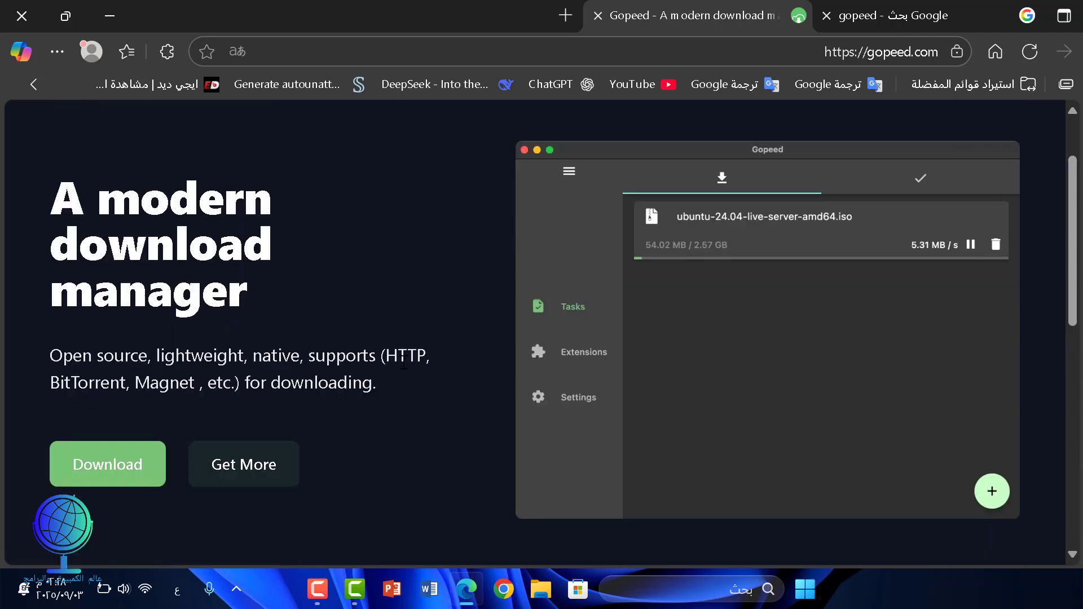
{"action": "left_click", "coordinate": [108, 472]}
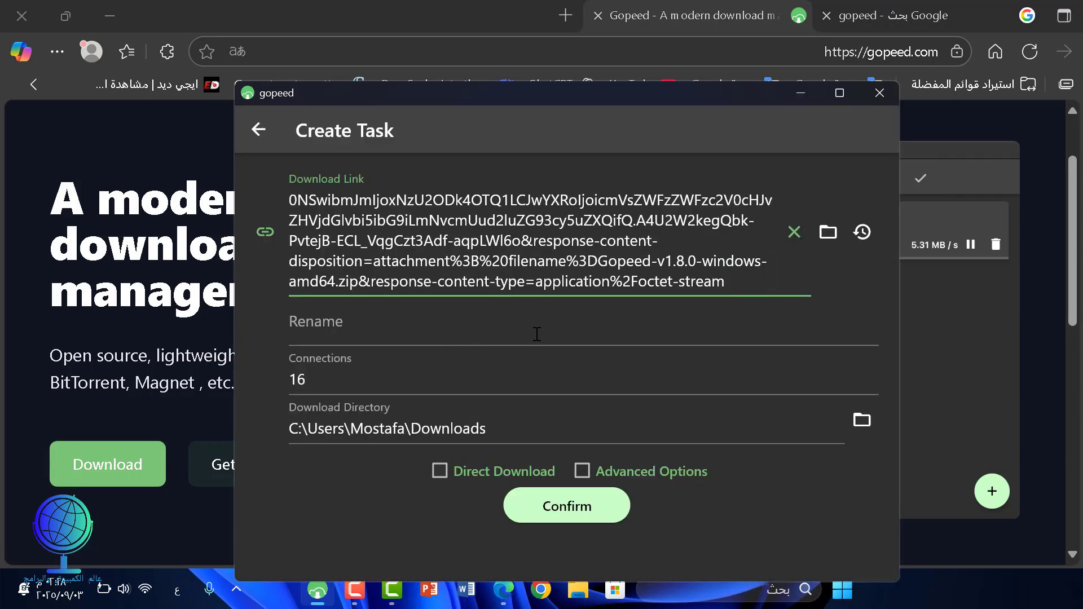
{"action": "left_click", "coordinate": [569, 506]}
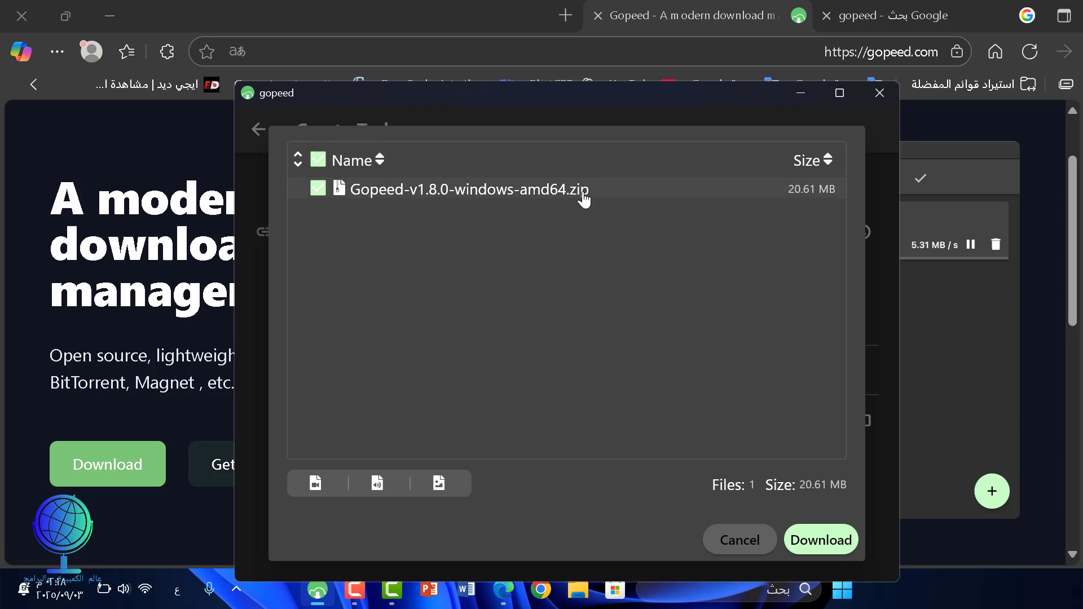
{"action": "left_click", "coordinate": [804, 551]}
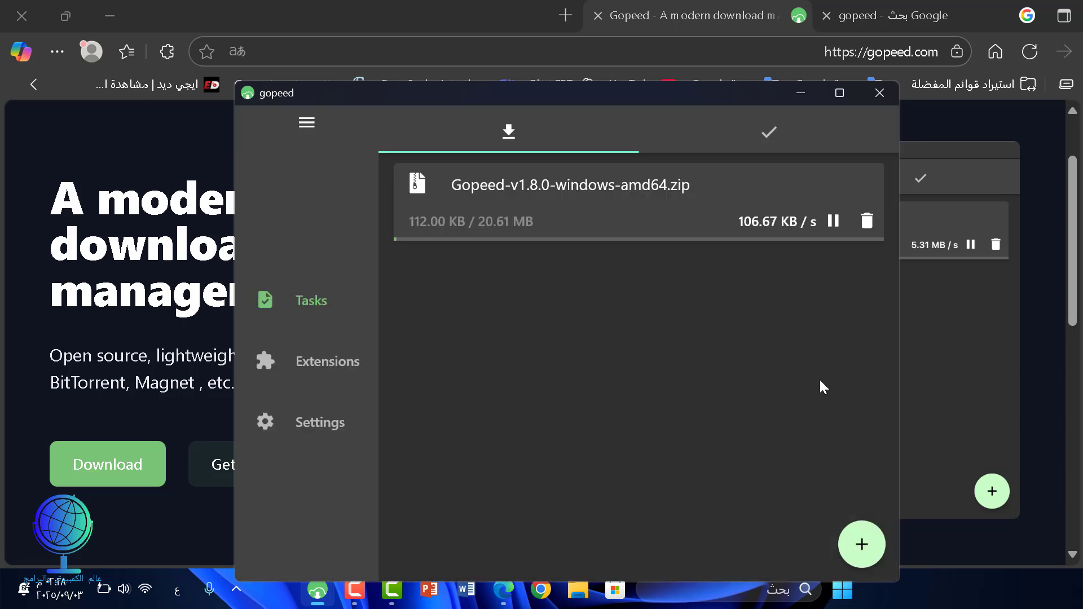
- Pause the Gopeed-v1.8.0-windows-amd64.zip download and close the browser
{"action": "left_click", "coordinate": [834, 222]}
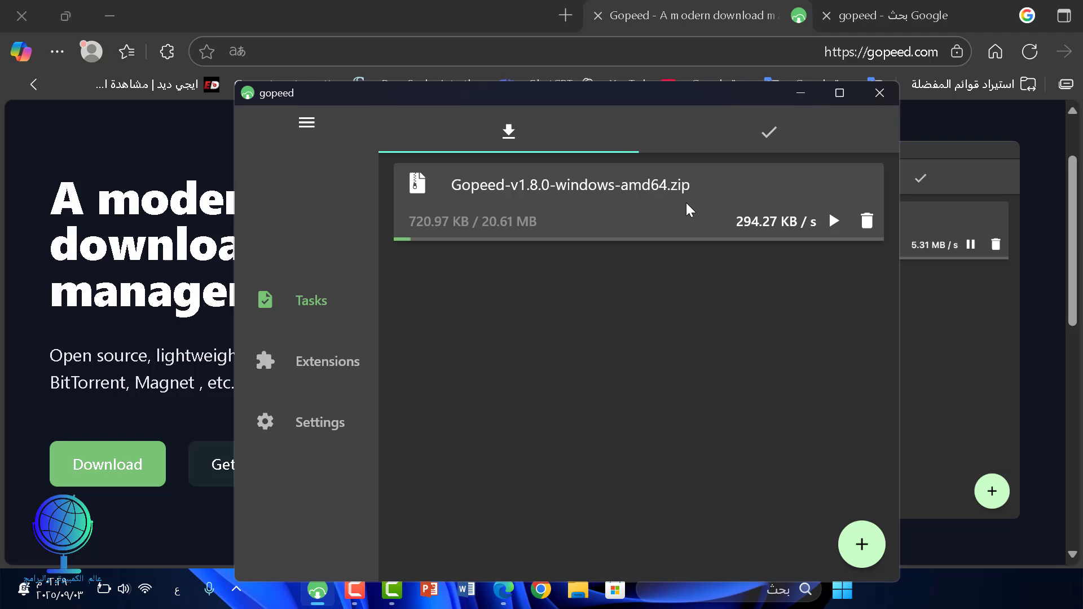
{"action": "left_click", "coordinate": [26, 17]}
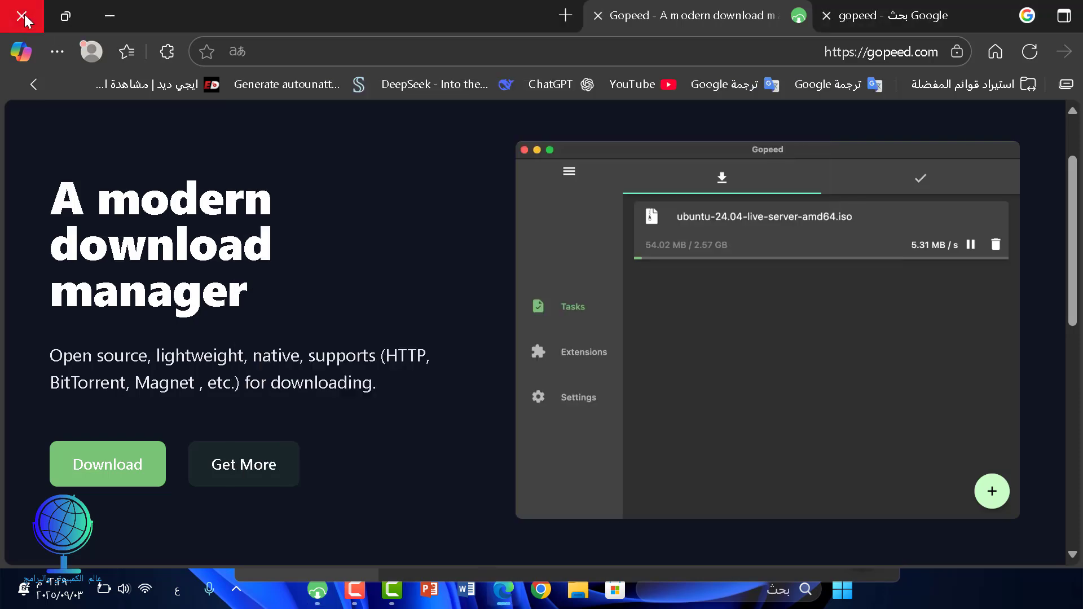